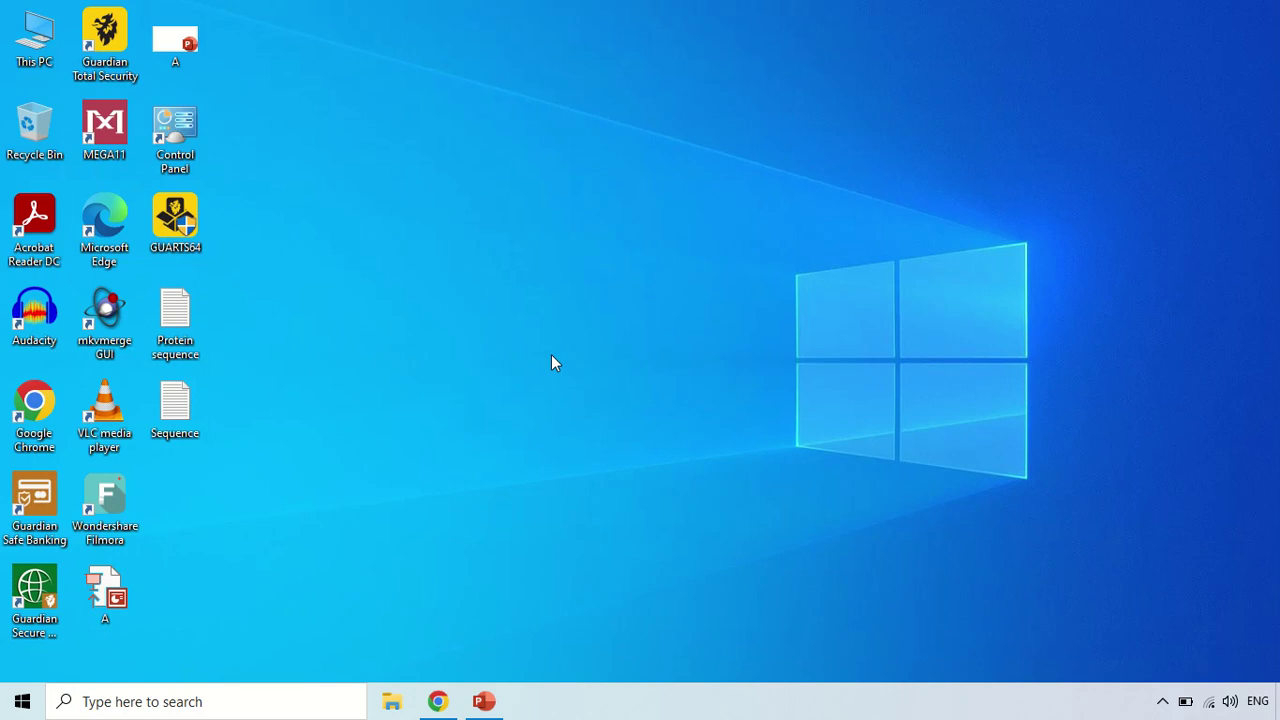
Step: Switch to Chrome, search Google for "biorender software" and open the BioRender website
{"action": "left_click", "coordinate": [438, 701]}
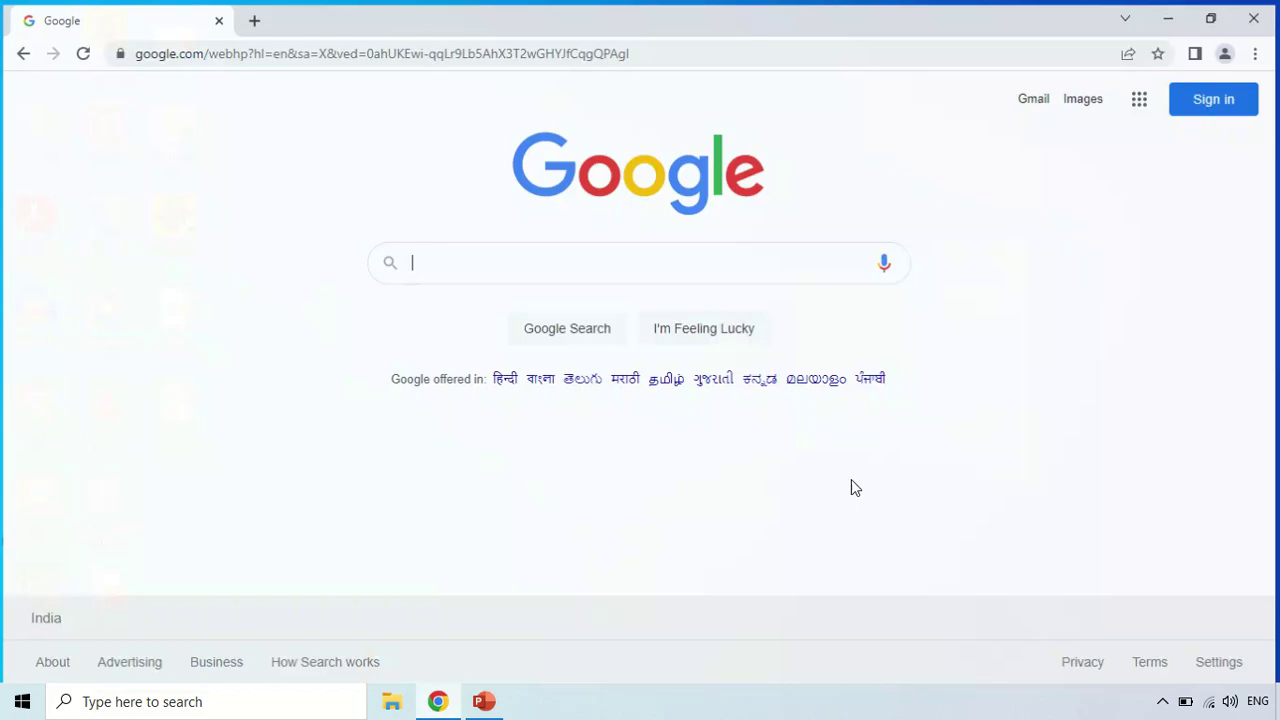
{"action": "left_click", "coordinate": [577, 265]}
{"action": "type", "text": "biore"}
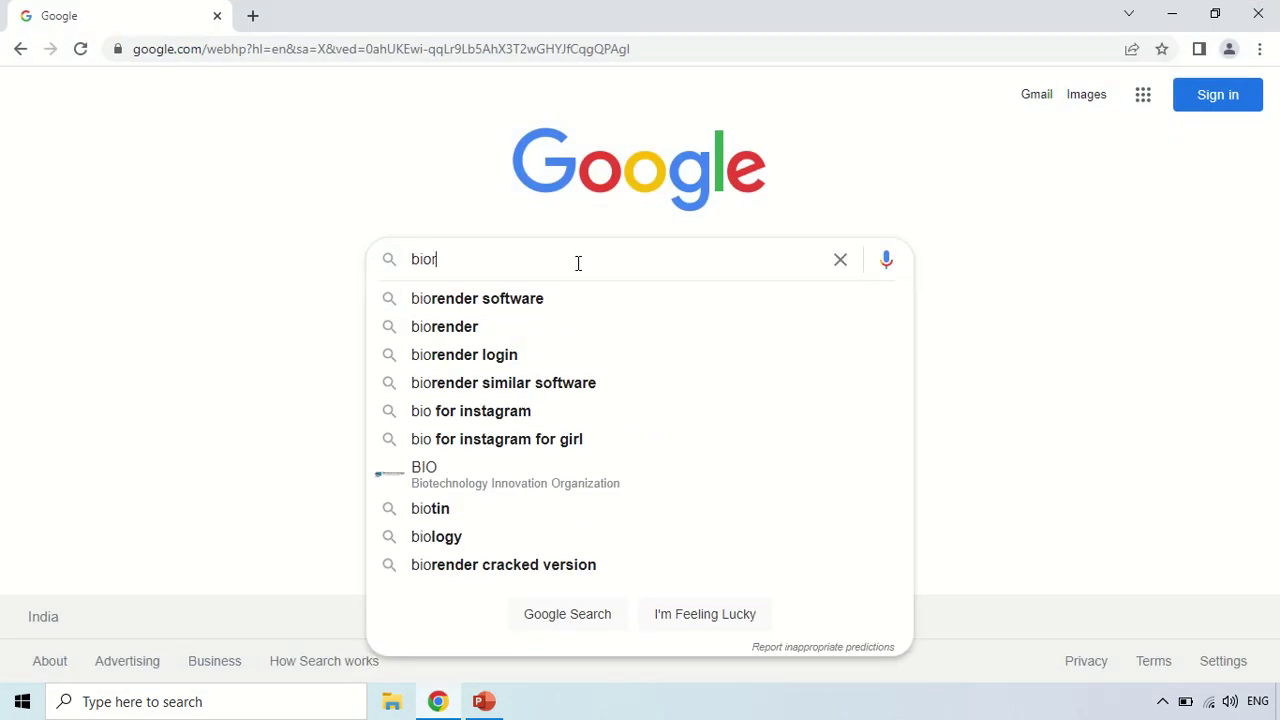
{"action": "left_click", "coordinate": [553, 302]}
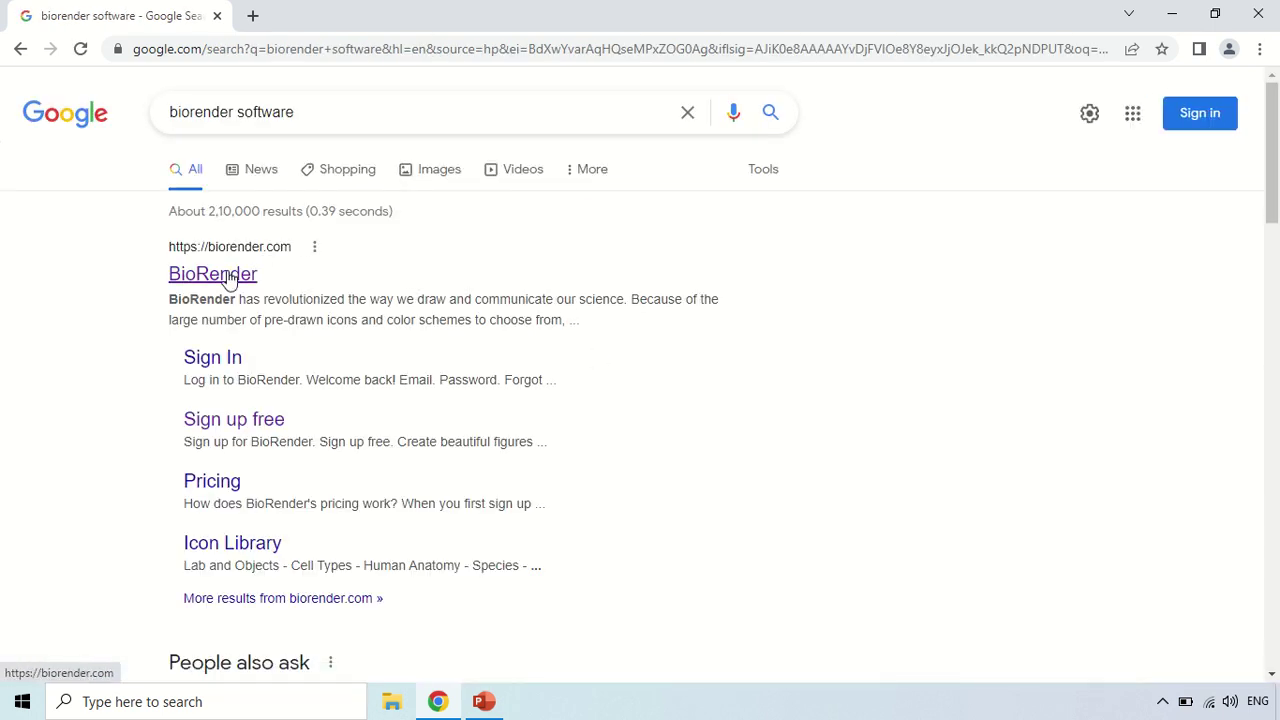
{"action": "left_click", "coordinate": [262, 262]}
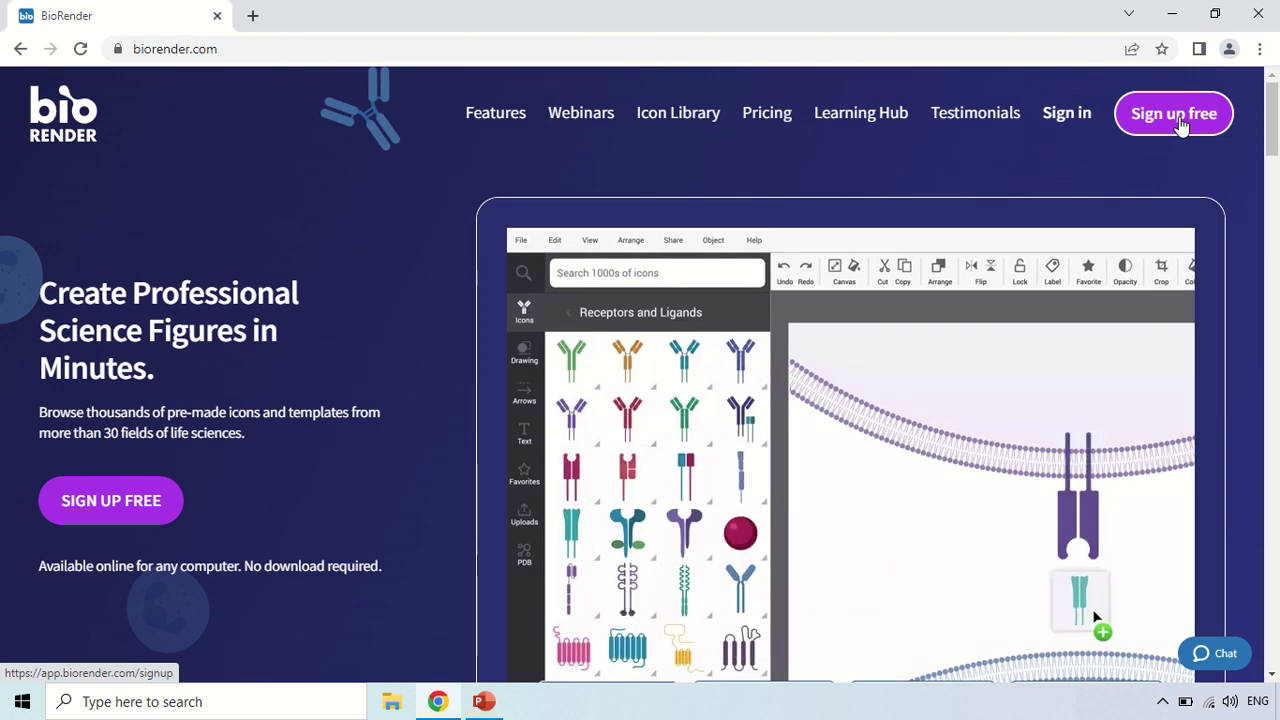
Step: Sign in to the BioRender account and clear the email verification prompt
{"action": "left_click", "coordinate": [1066, 120]}
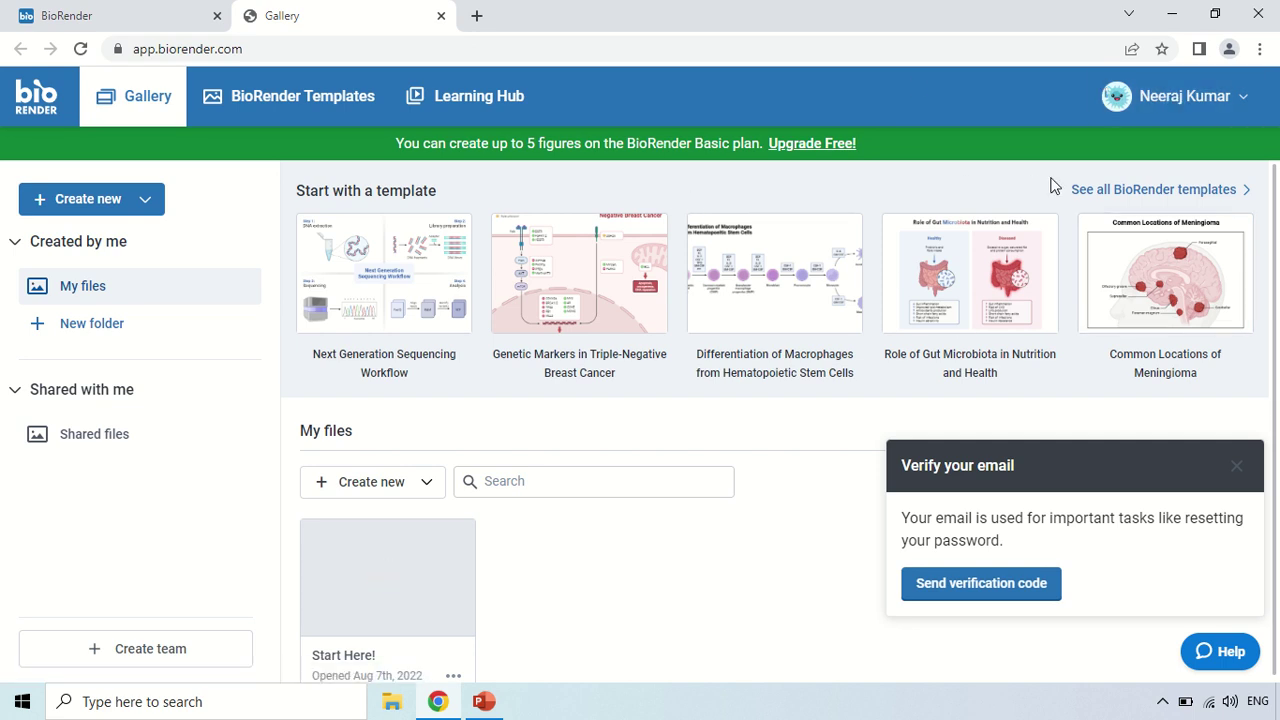
{"action": "left_click", "coordinate": [1012, 585]}
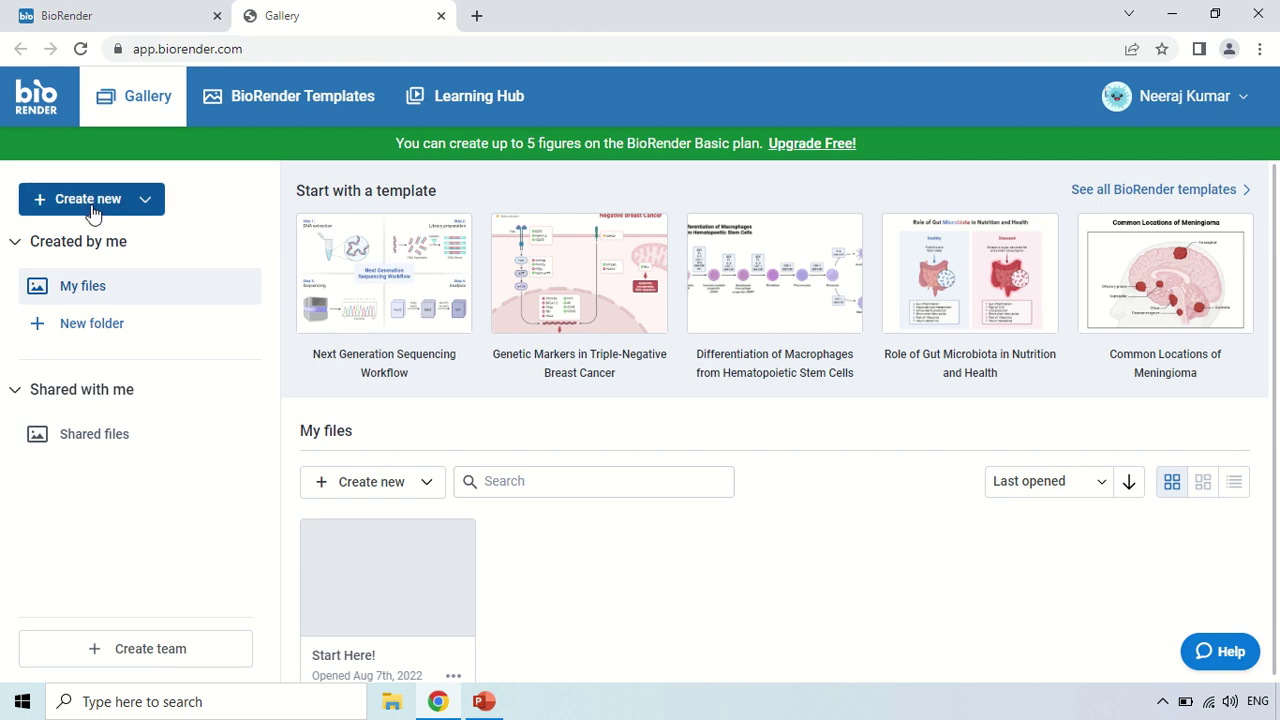
Step: Create a new blank illustration and hide the introductory tips about the icon library
{"action": "left_click", "coordinate": [145, 203]}
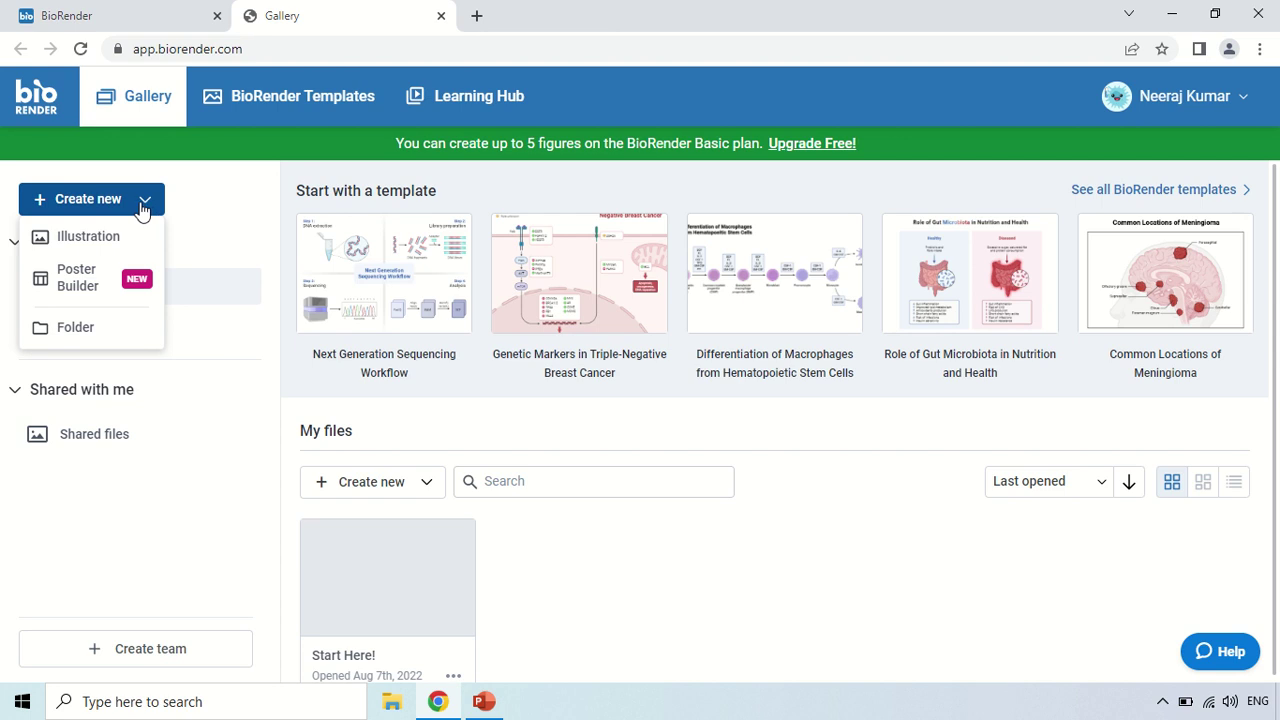
{"action": "left_click", "coordinate": [79, 240]}
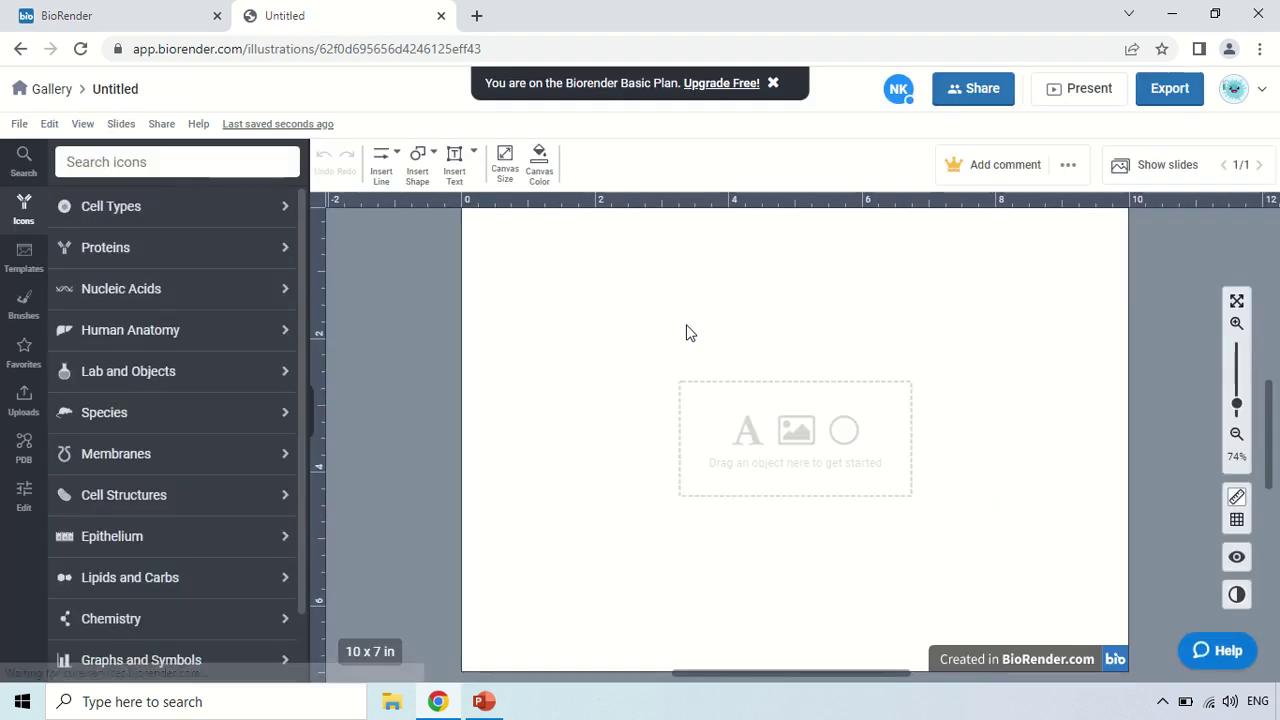
{"action": "type", "text": "Mouse"}
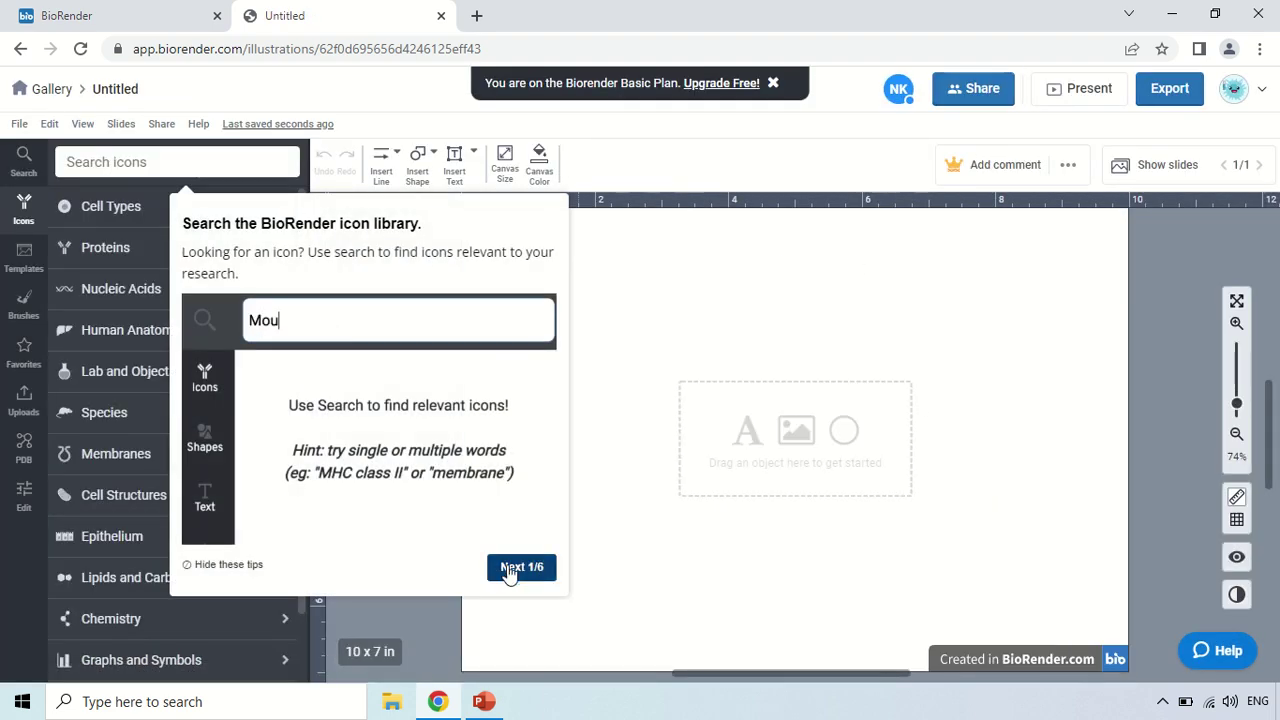
{"action": "left_click", "coordinate": [237, 567]}
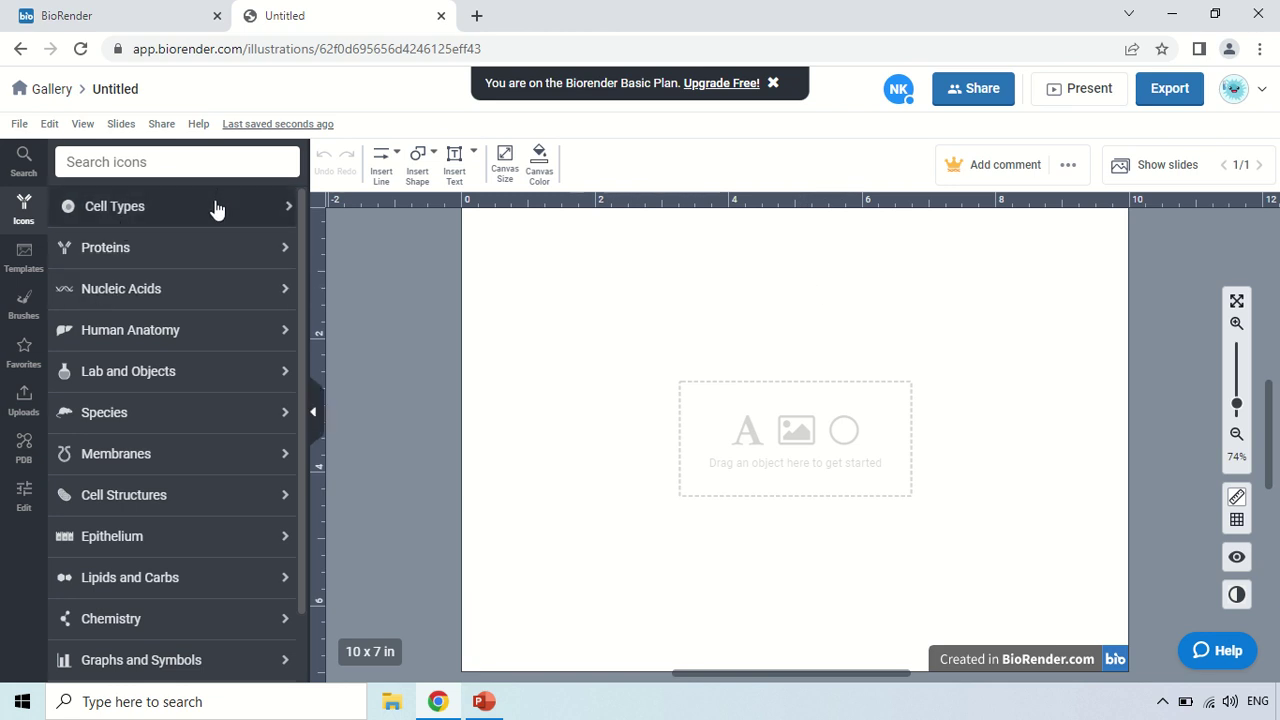
Step: Place the Dendritic cell icon from Immune & Blood Cells at the canvas's upper centre and enlarge it to about 1.4 in wide
{"action": "left_click", "coordinate": [143, 216]}
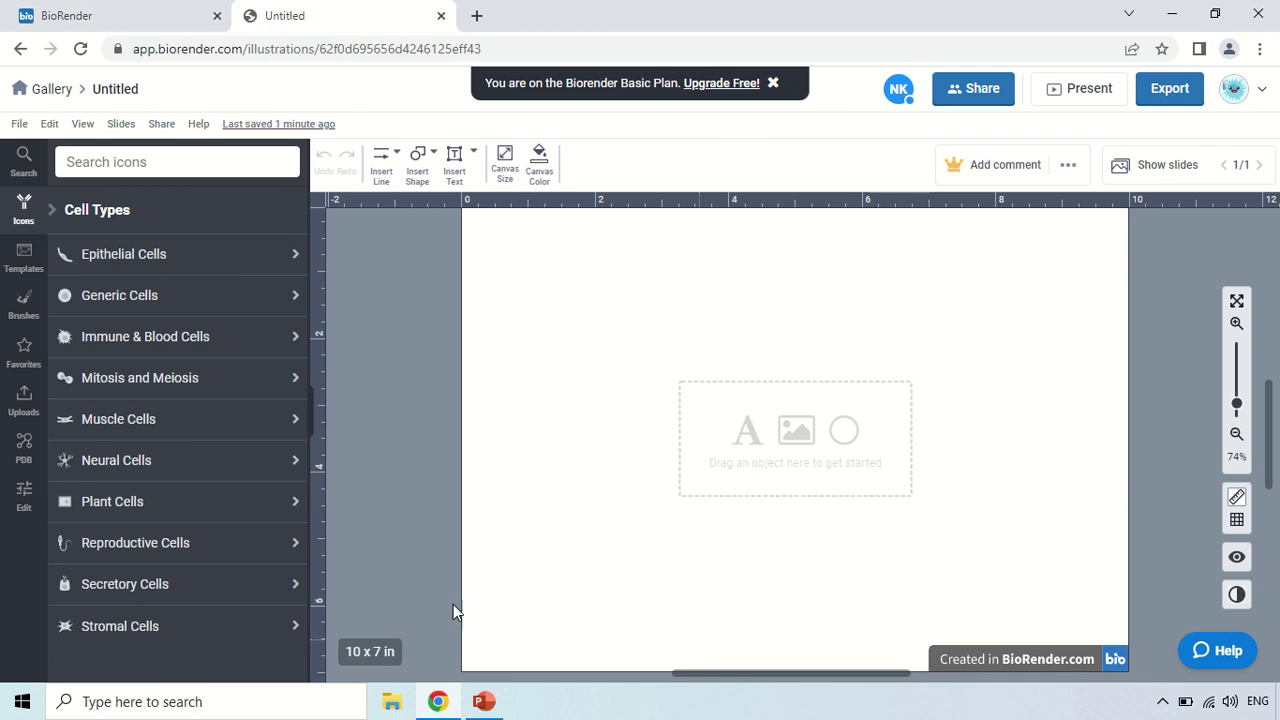
{"action": "left_click", "coordinate": [181, 342]}
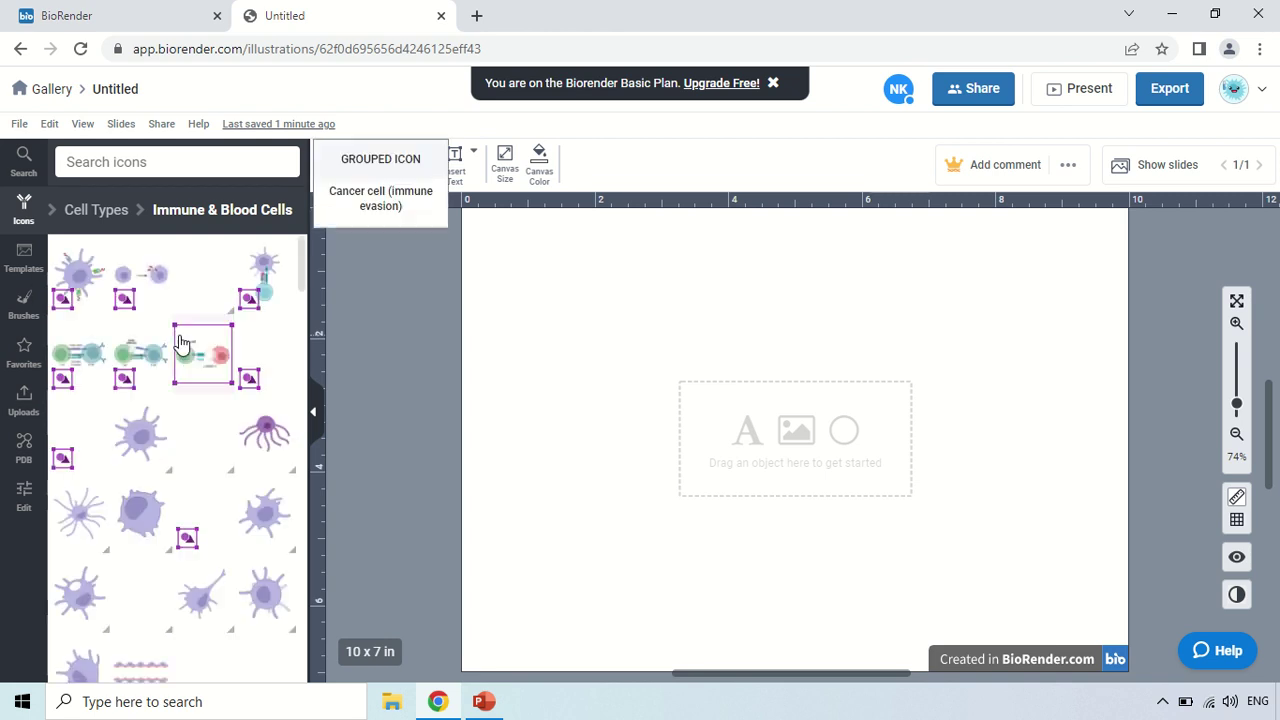
{"action": "mouse_move", "coordinate": [212, 272]}
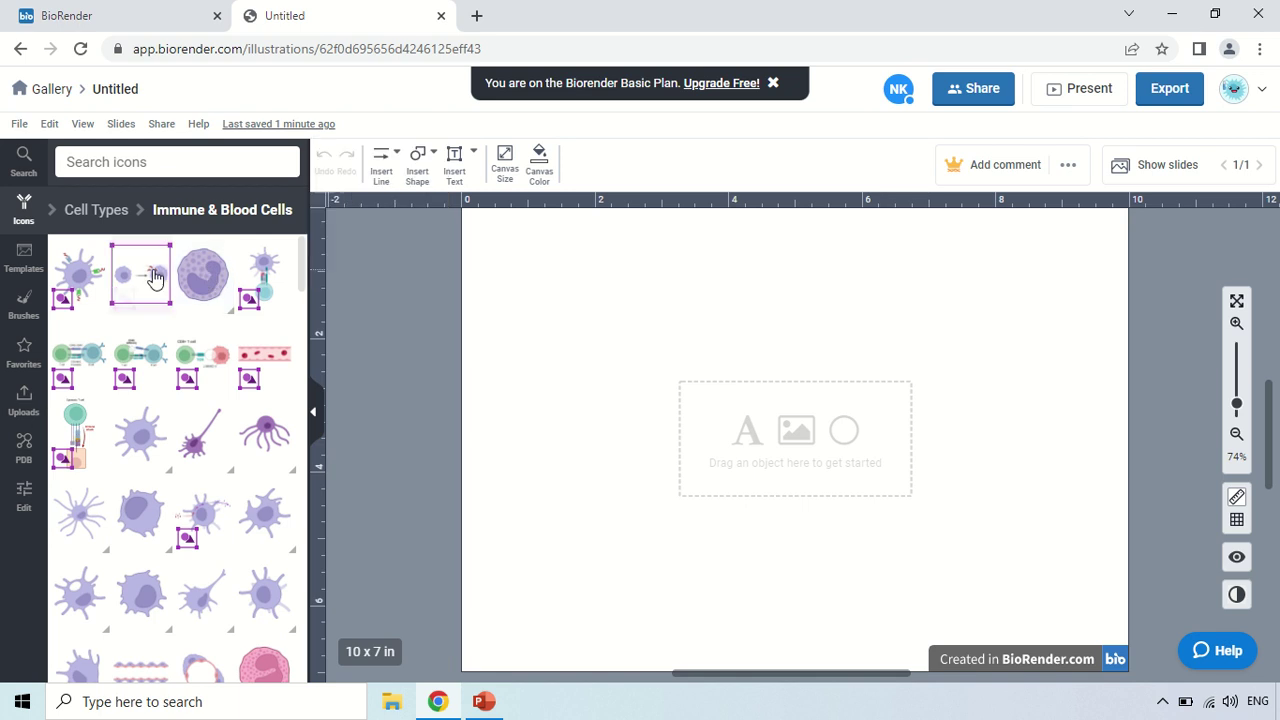
{"action": "mouse_move", "coordinate": [141, 277]}
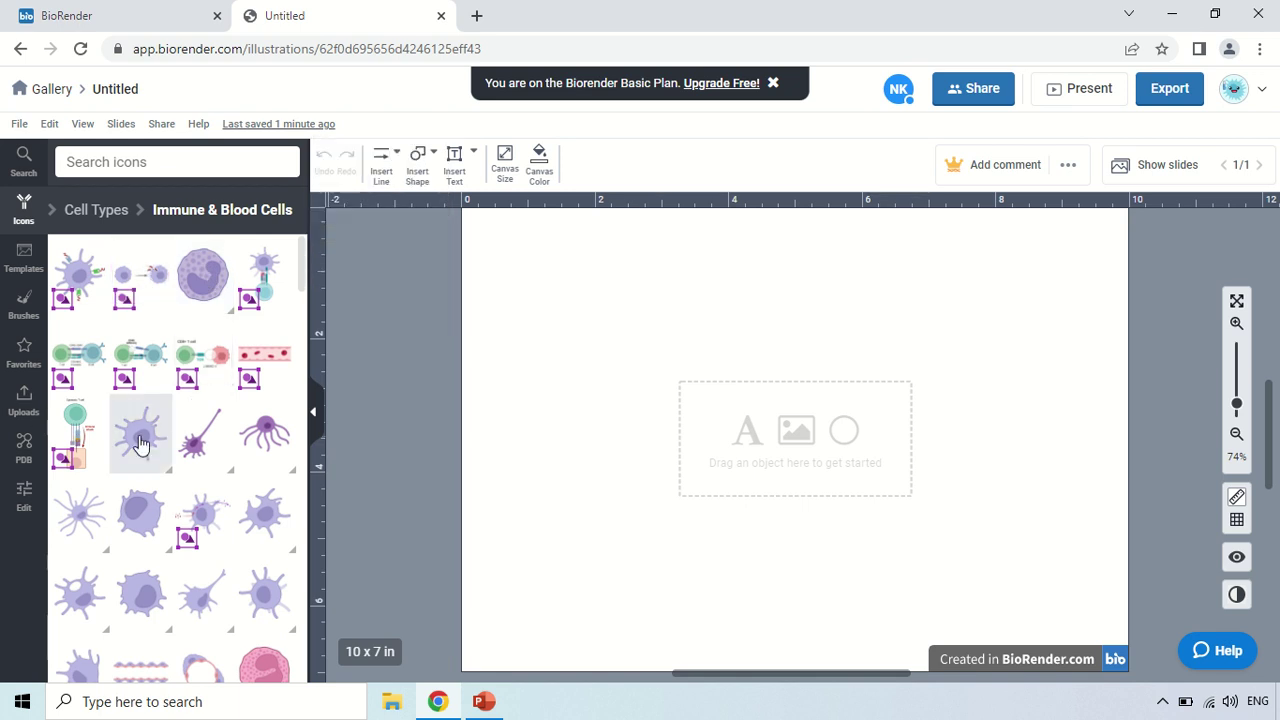
{"action": "mouse_move", "coordinate": [148, 432]}
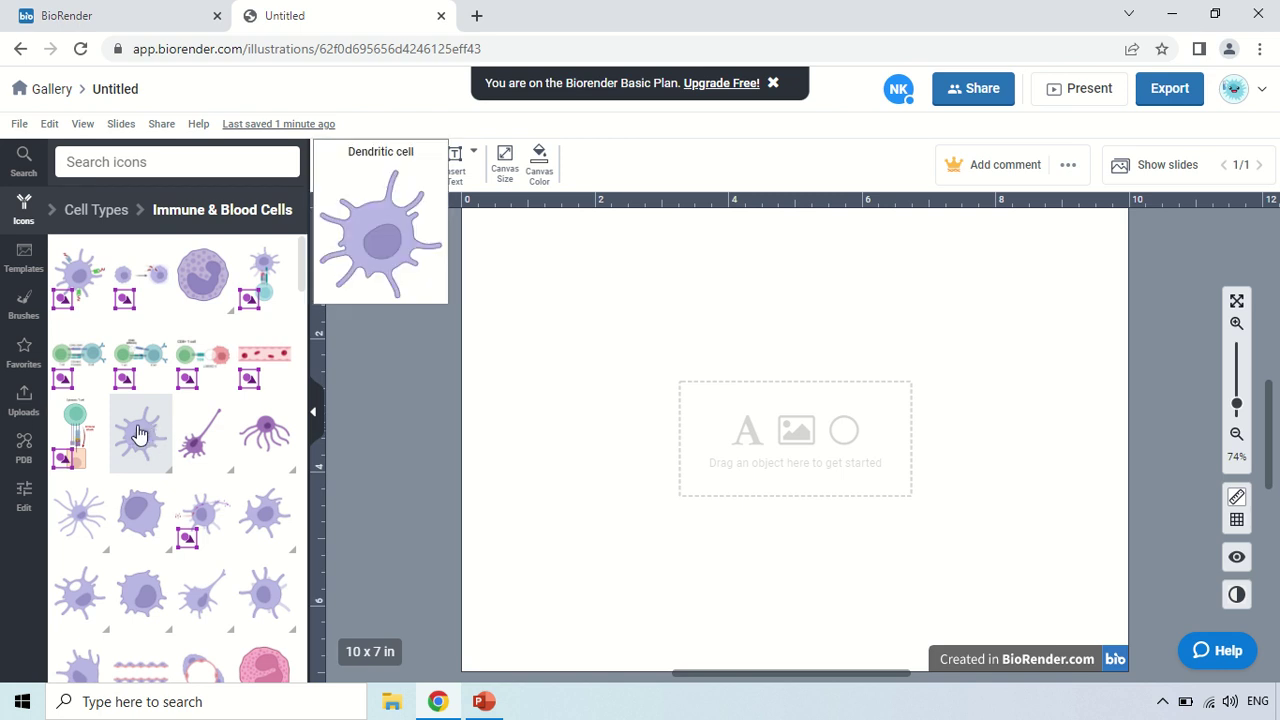
{"action": "left_click_drag", "start_coordinate": [139, 432], "coordinate": [769, 311]}
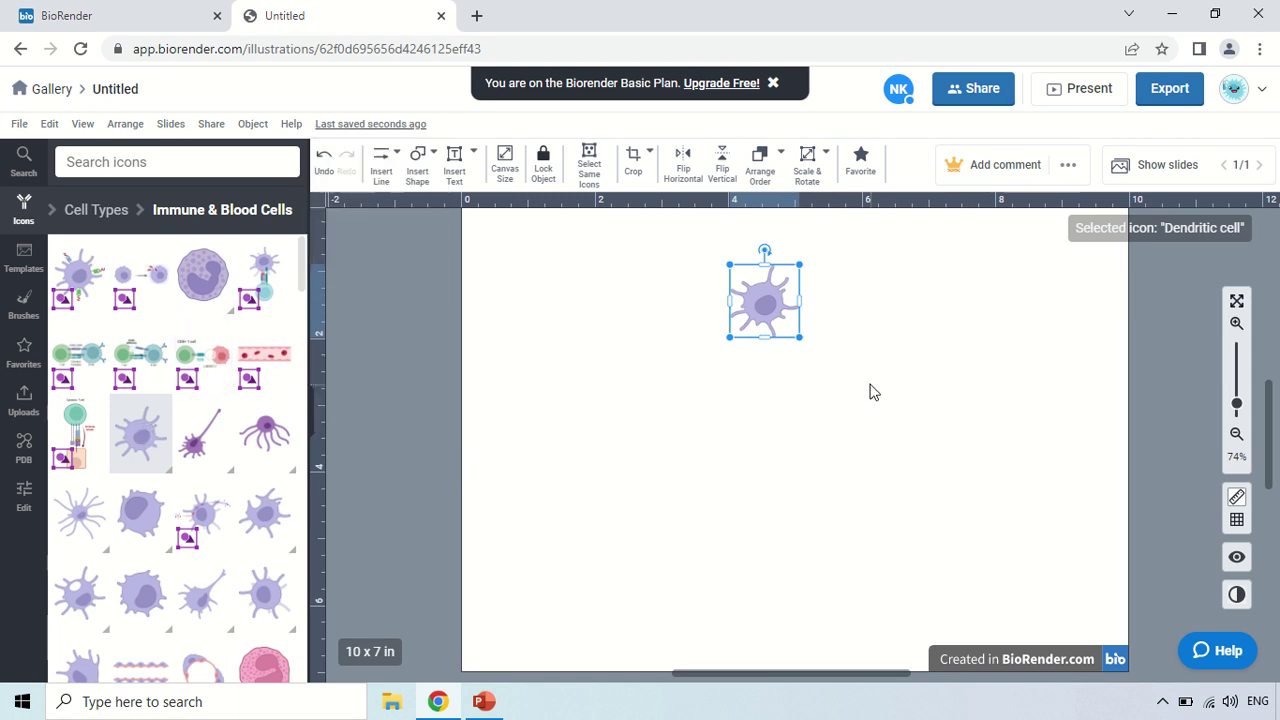
{"action": "left_click_drag", "start_coordinate": [798, 337], "coordinate": [823, 353]}
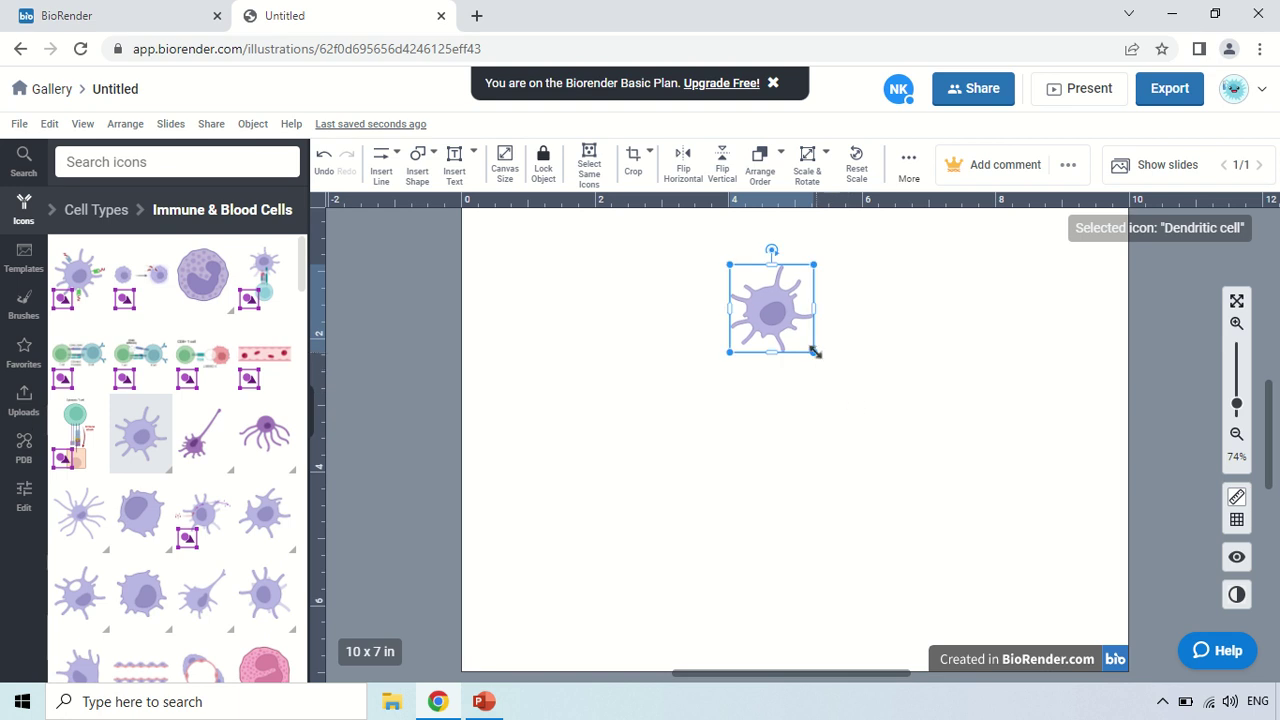
{"action": "left_click_drag", "start_coordinate": [815, 352], "coordinate": [826, 362]}
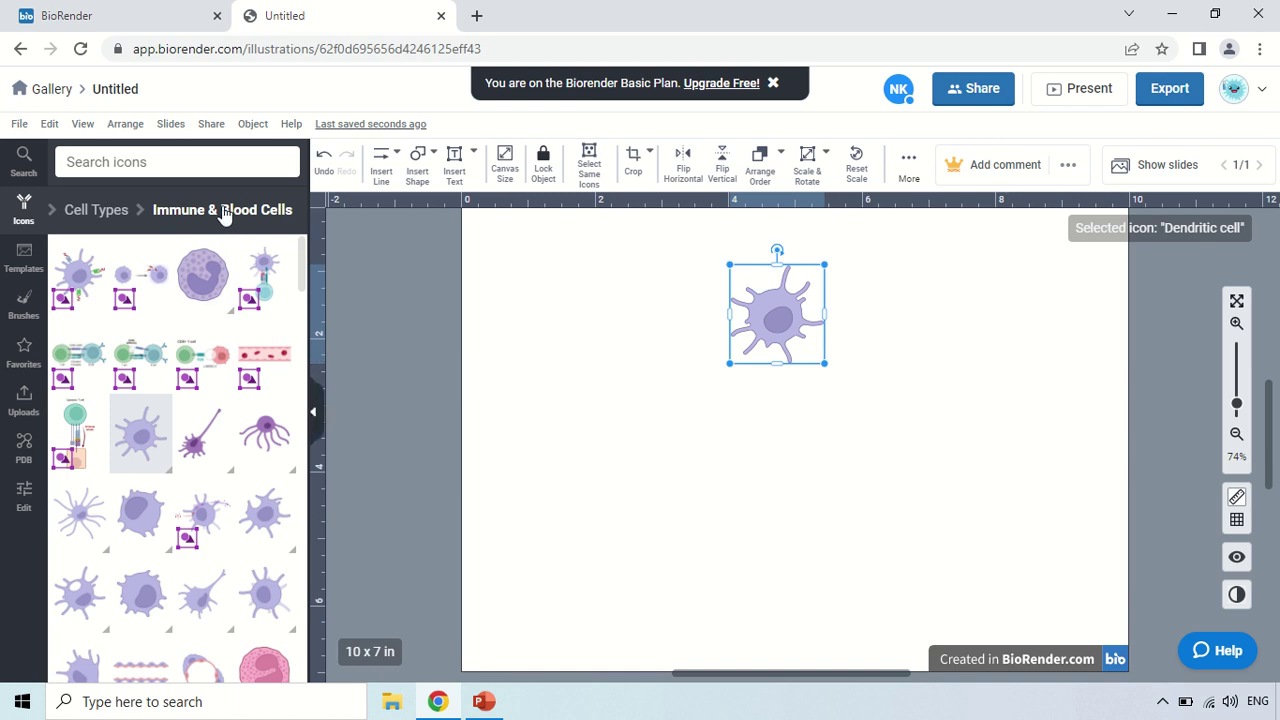
Step: Add the Antibody (fluorescent) protein icon, enlarge it to about 1.8 in wide and position it below the dendritic cell
{"action": "left_click", "coordinate": [122, 211]}
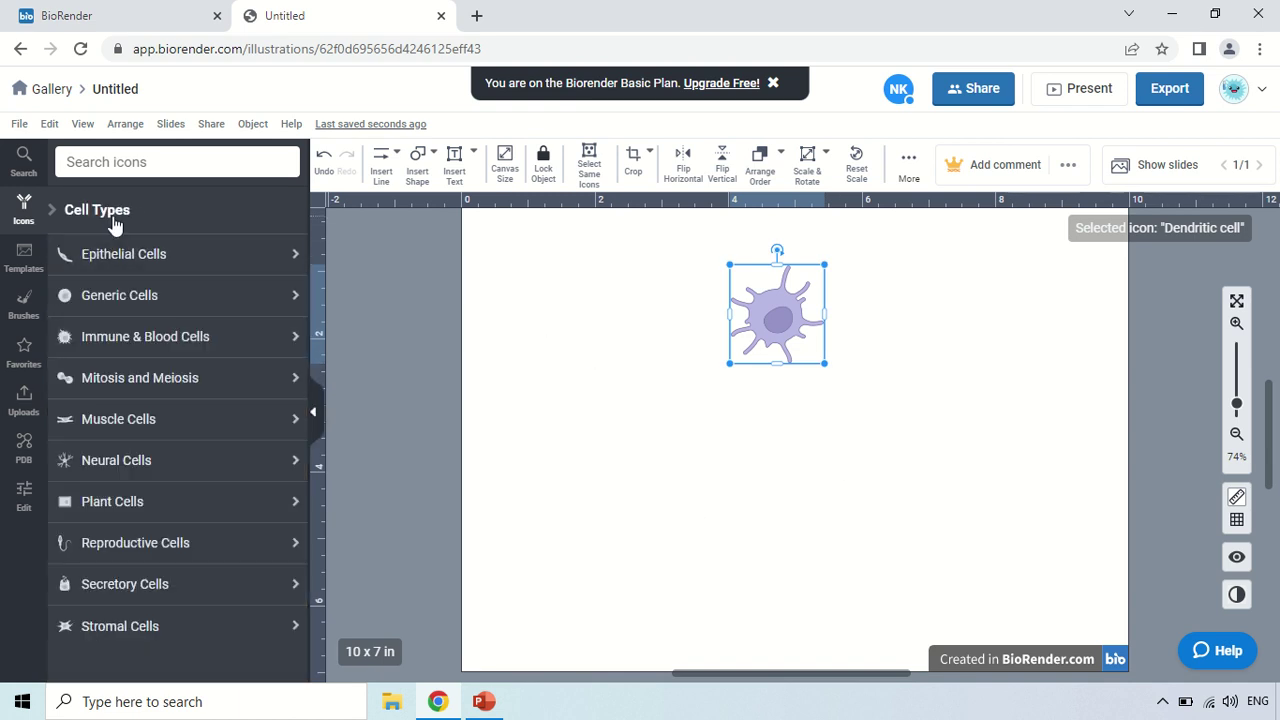
{"action": "left_click", "coordinate": [20, 212]}
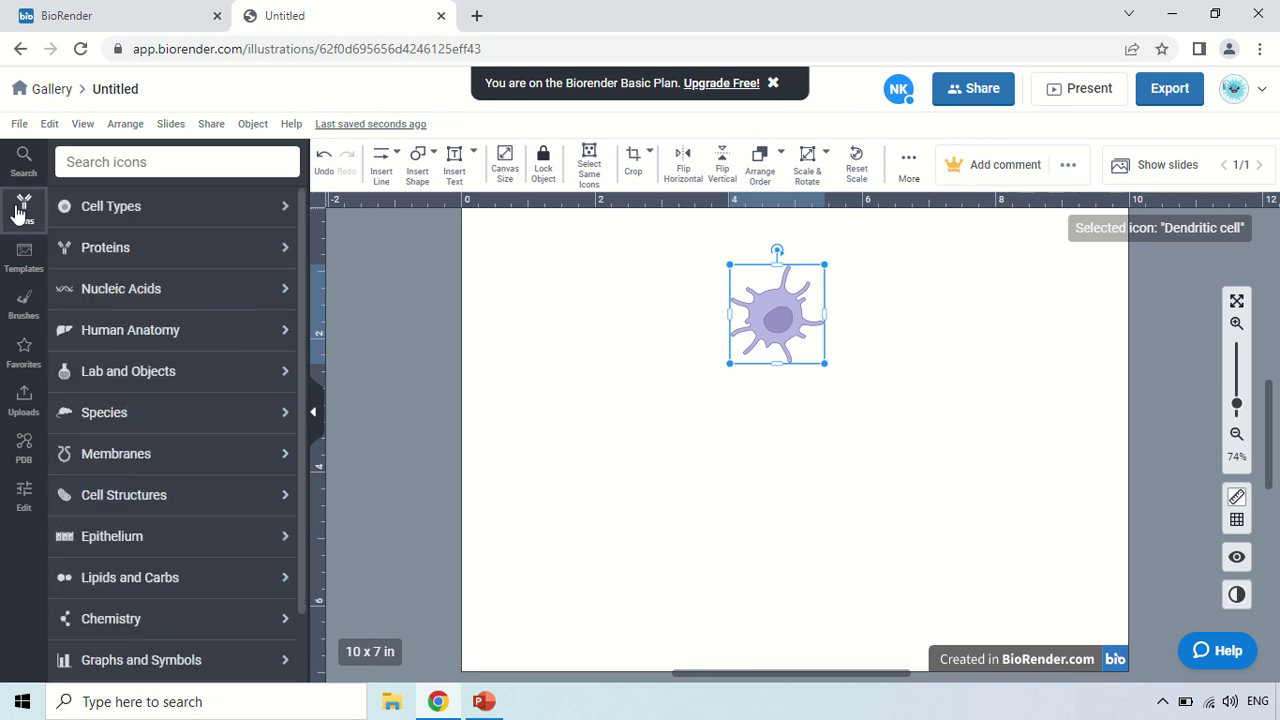
{"action": "left_click", "coordinate": [145, 260]}
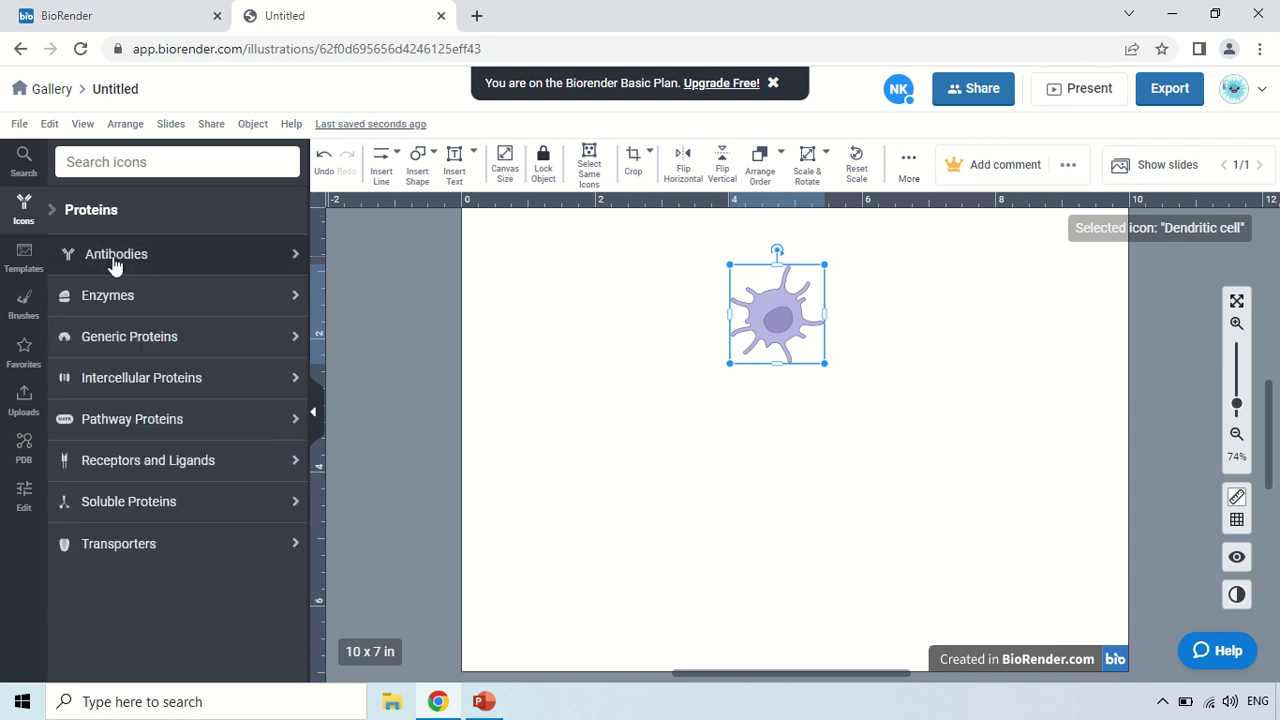
{"action": "left_click", "coordinate": [168, 259]}
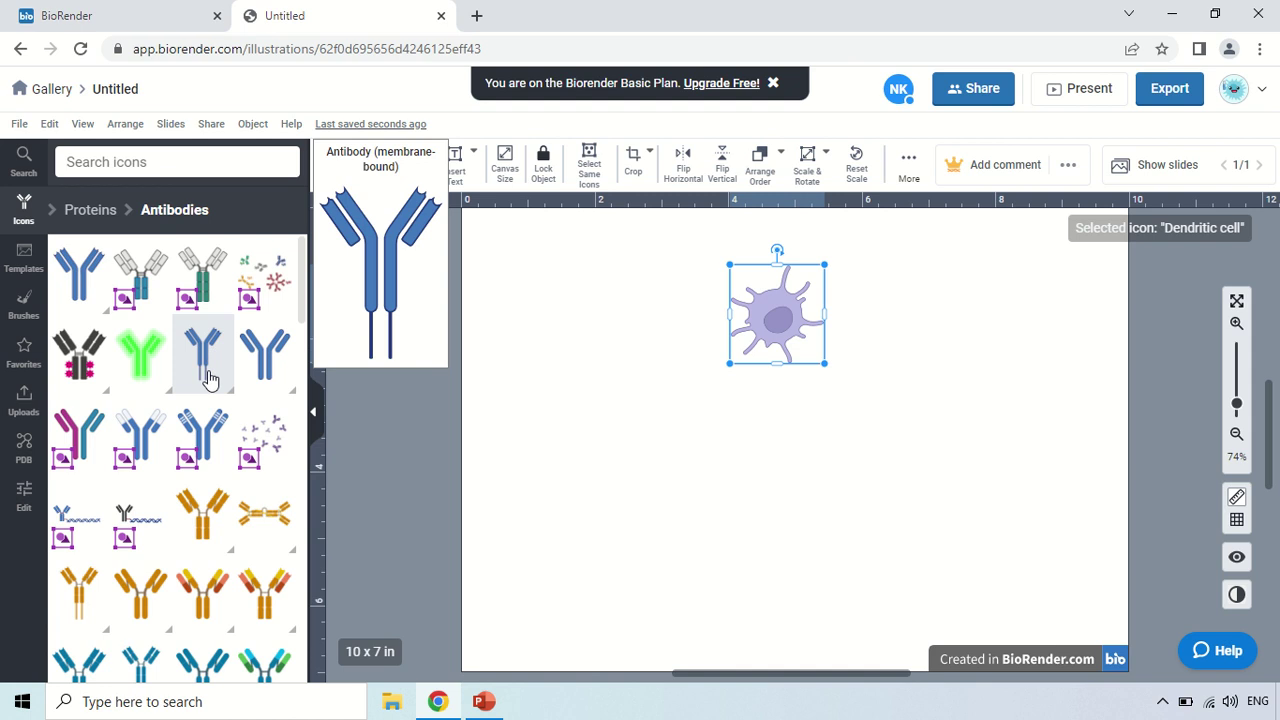
{"action": "mouse_move", "coordinate": [143, 358]}
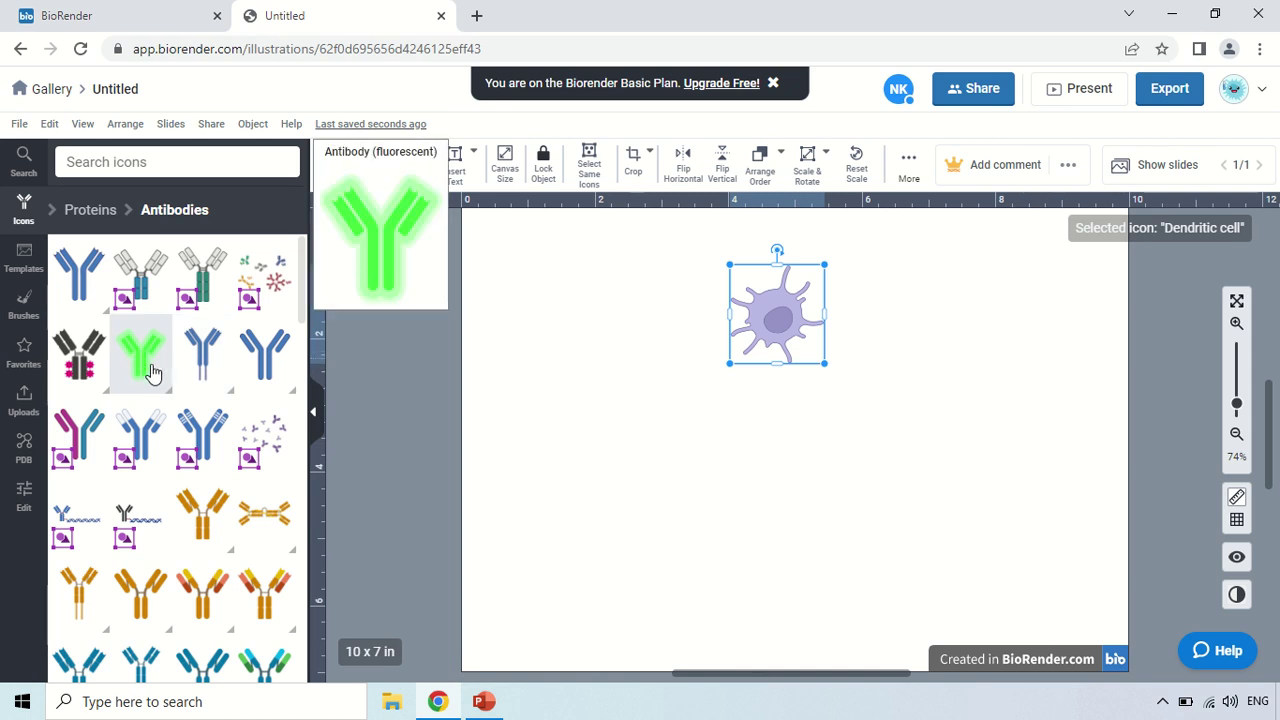
{"action": "left_click_drag", "start_coordinate": [657, 417], "coordinate": [949, 523]}
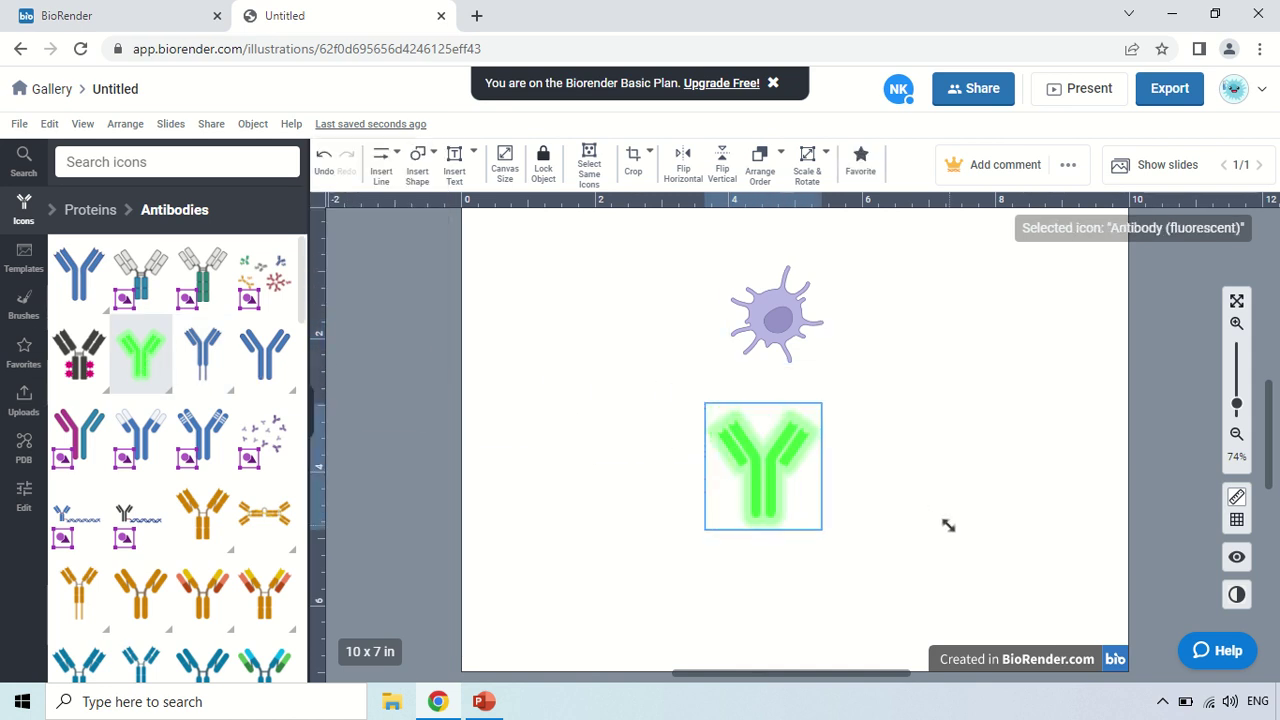
{"action": "mouse_move", "coordinate": [777, 466]}
{"action": "left_mouse_down"}
{"action": "mouse_move", "coordinate": [836, 469]}
{"action": "mouse_move", "coordinate": [802, 468]}
{"action": "left_mouse_up"}
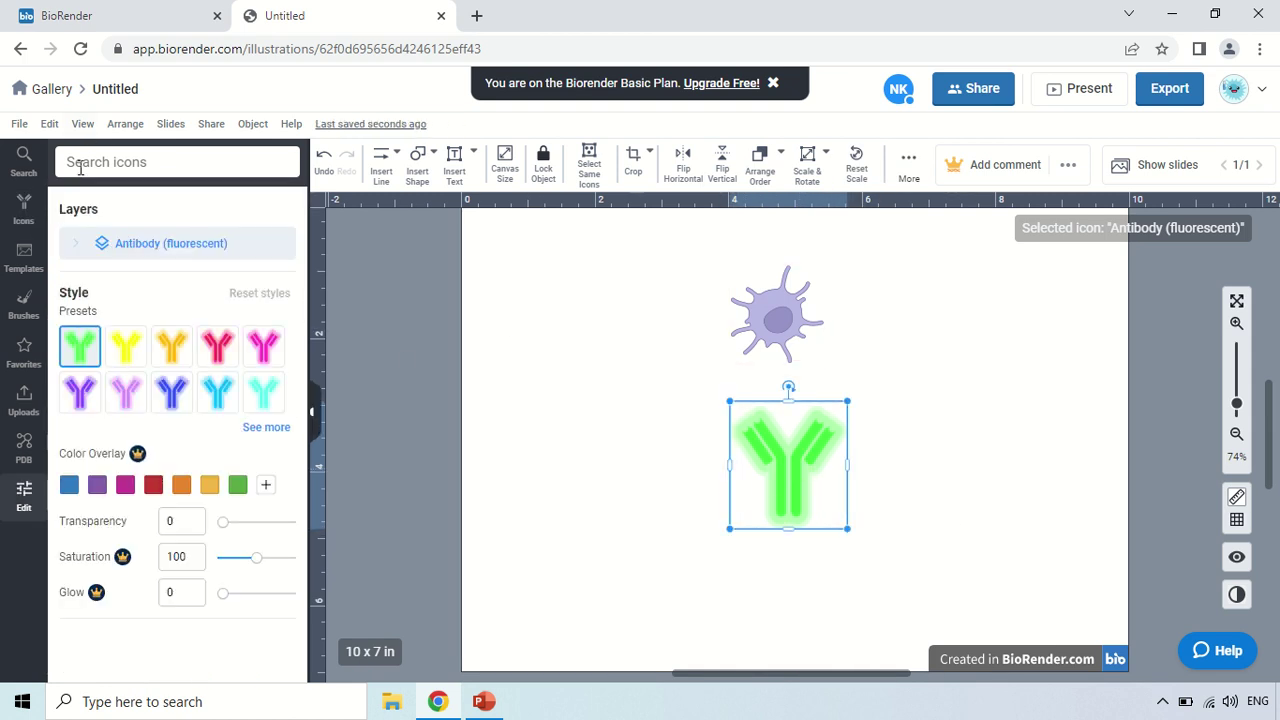
Step: Look through the template categories and the membrane brushes, dismiss the brushes tip, and return to the icon categories
{"action": "left_click", "coordinate": [22, 218]}
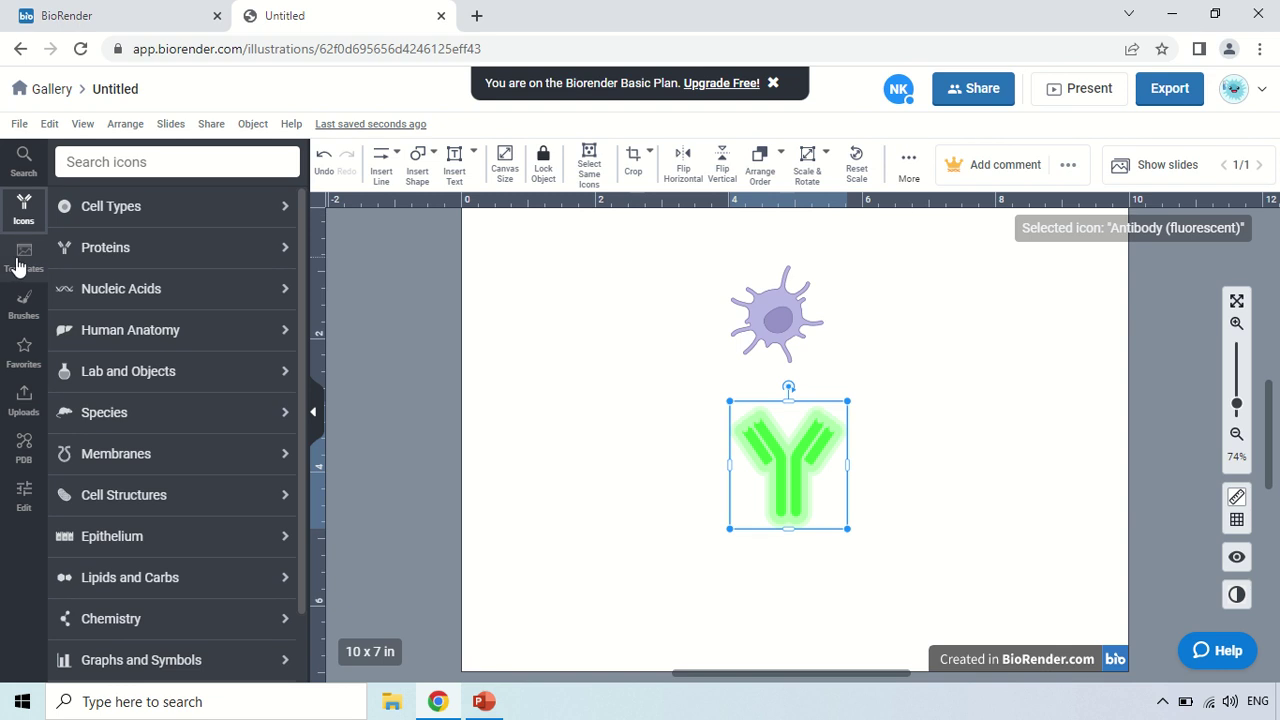
{"action": "left_click", "coordinate": [26, 262]}
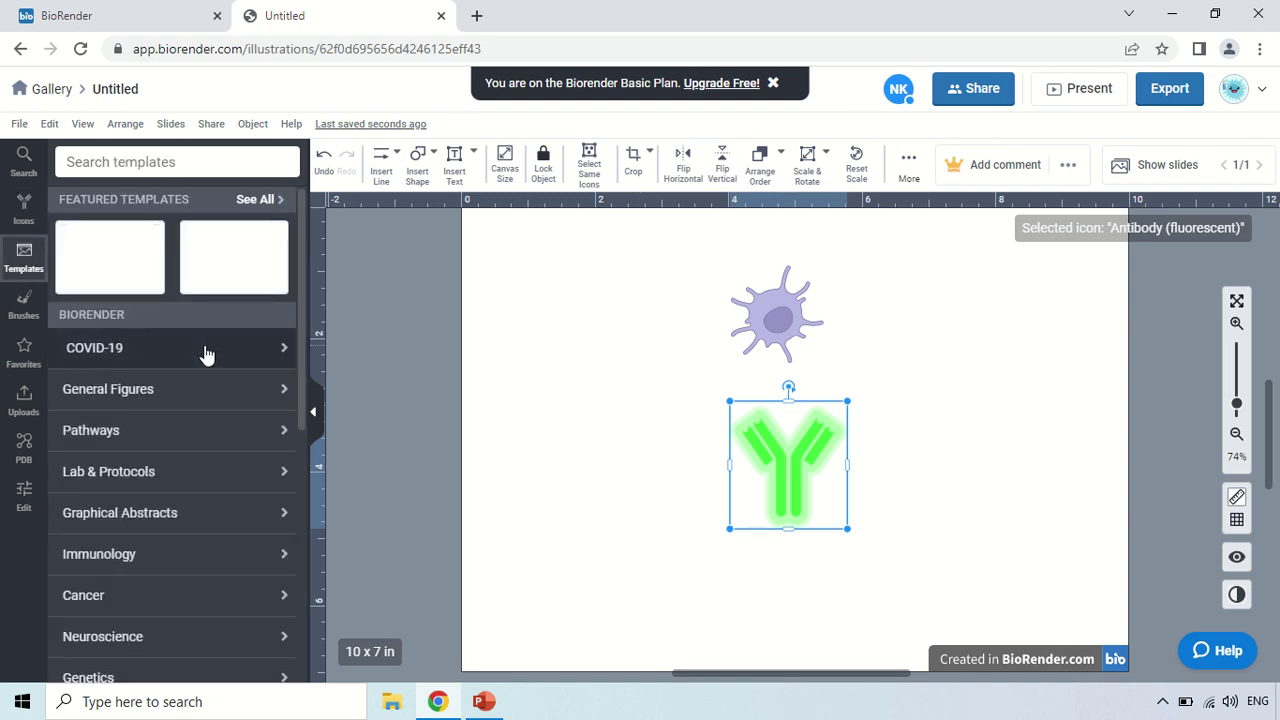
{"action": "left_click", "coordinate": [24, 305]}
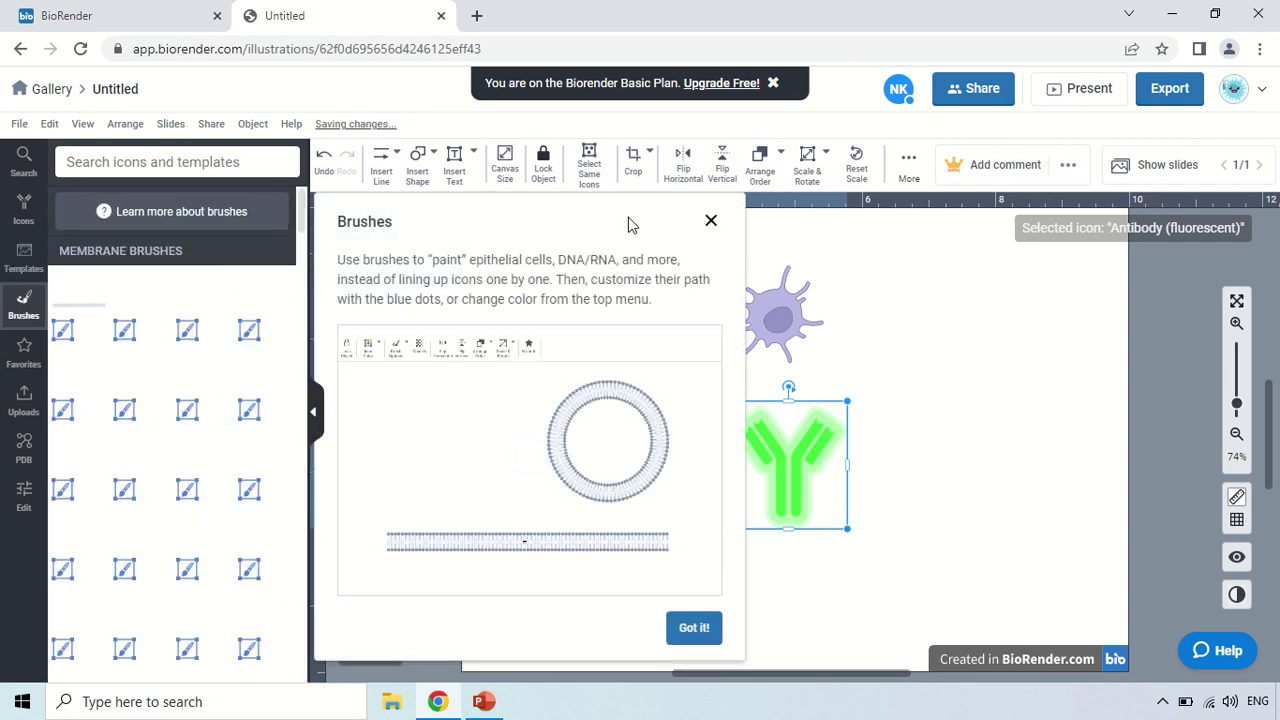
{"action": "left_click", "coordinate": [711, 221]}
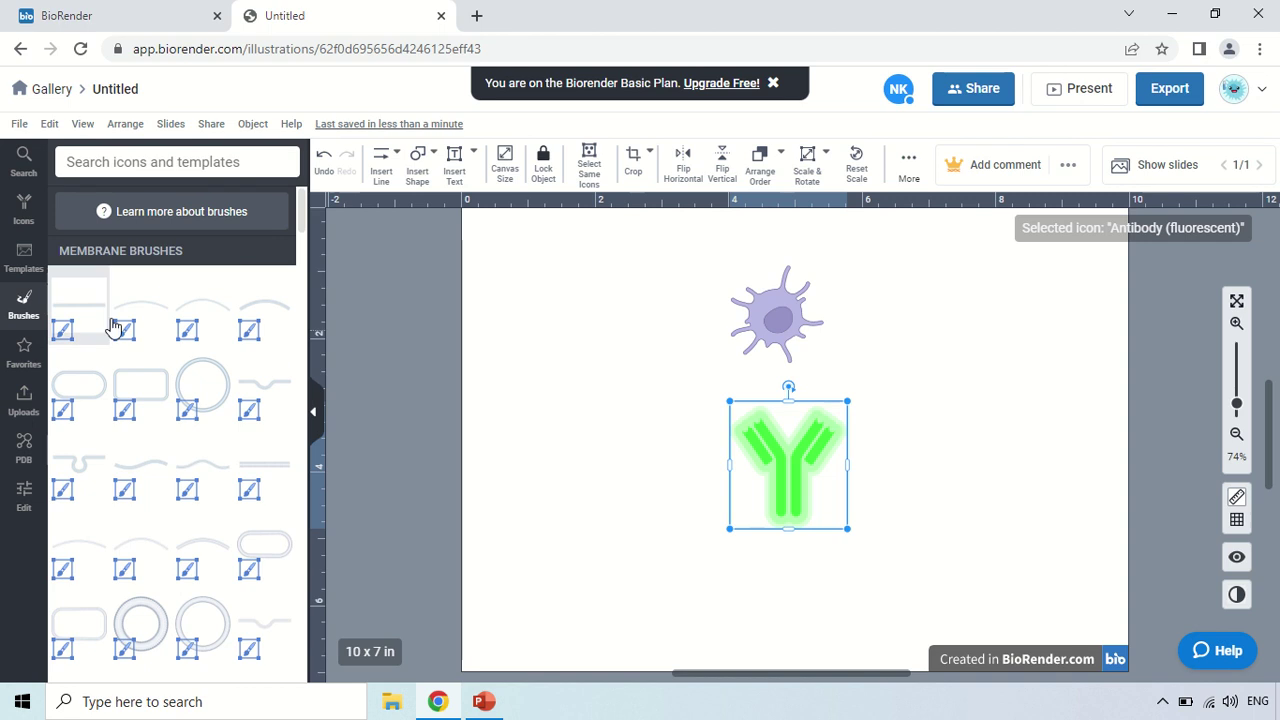
{"action": "left_click", "coordinate": [24, 210]}
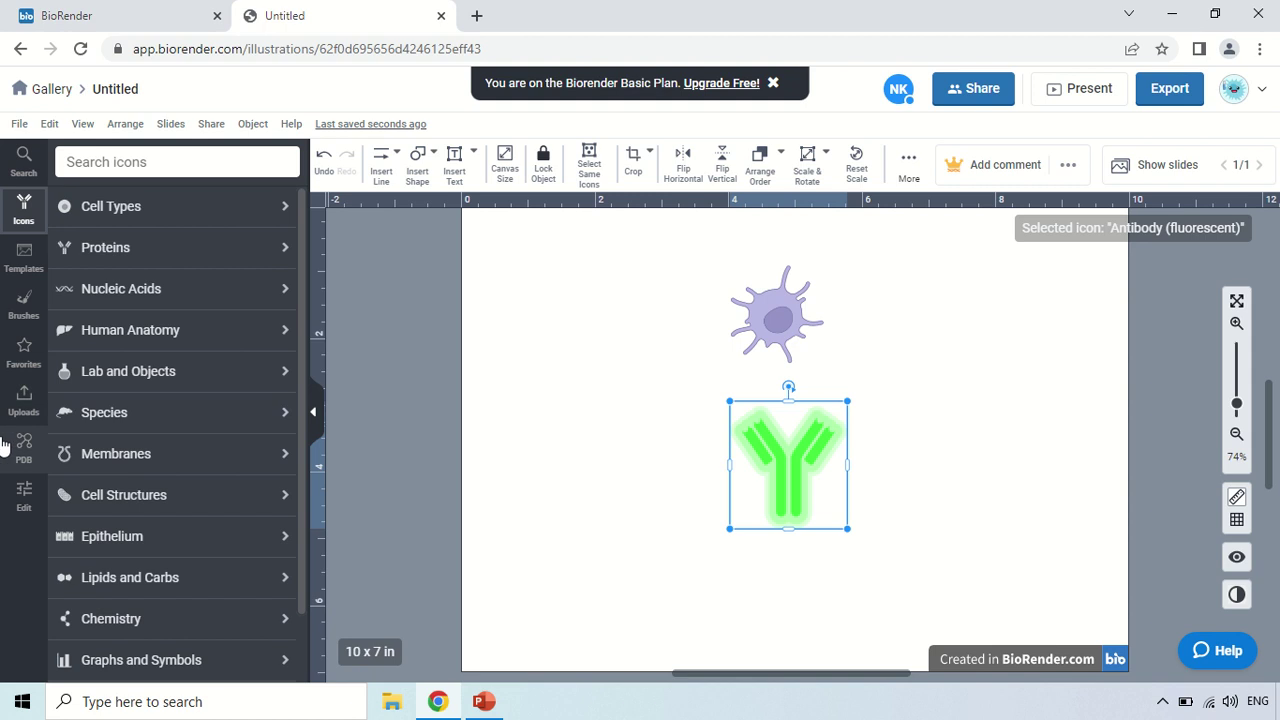
Step: Draw a straight downward arrow about 1 in long on the blank canvas area beside the dendritic cell
{"action": "left_click", "coordinate": [383, 170]}
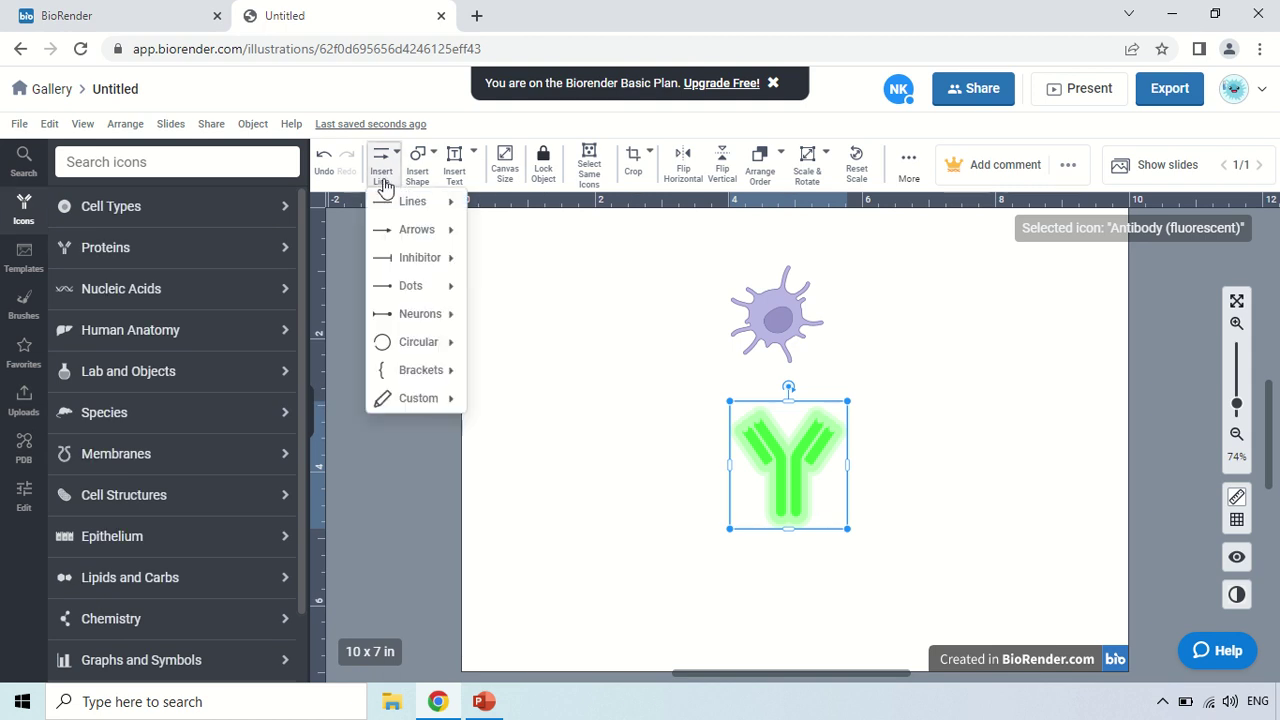
{"action": "mouse_move", "coordinate": [413, 234]}
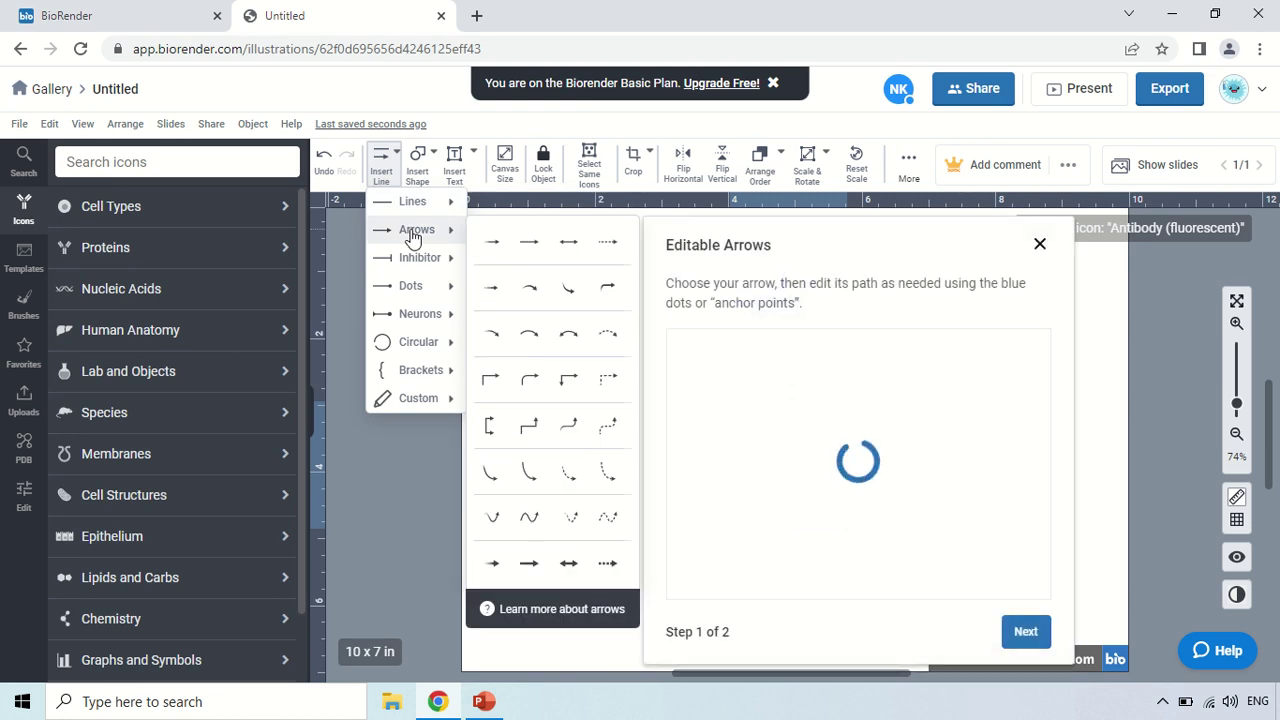
{"action": "left_click", "coordinate": [528, 244]}
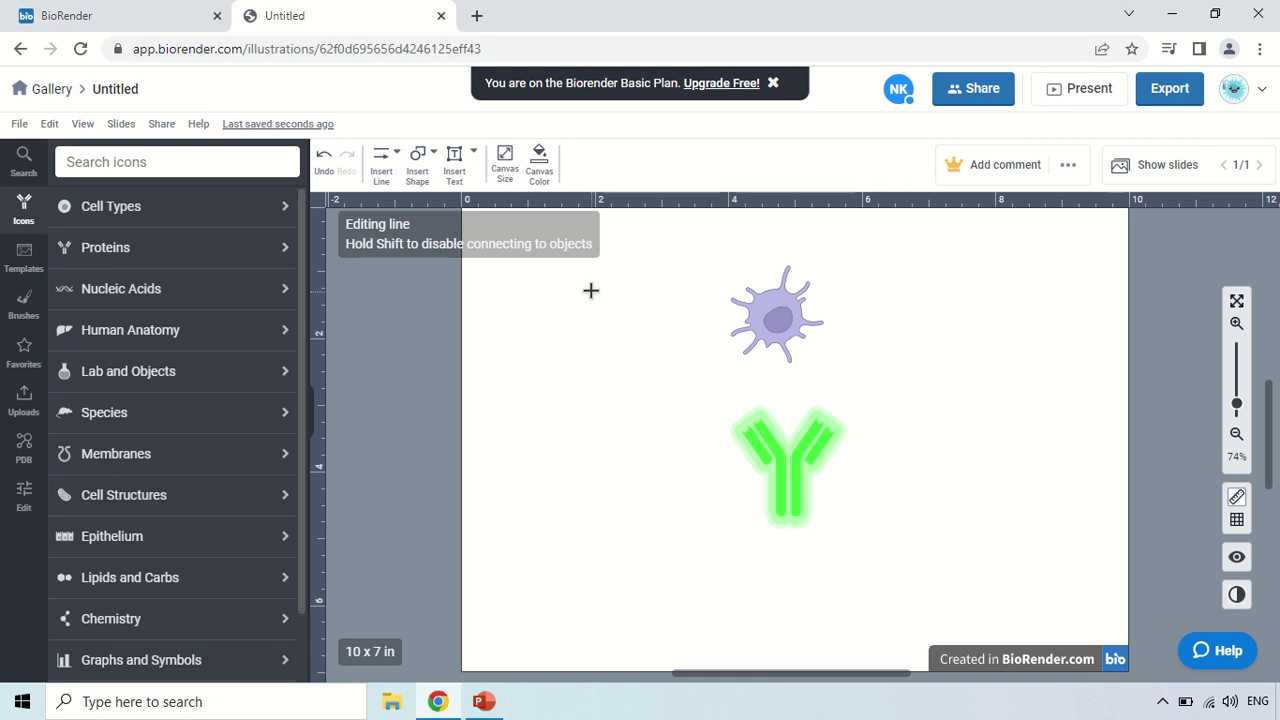
{"action": "left_click_drag", "start_coordinate": [591, 290], "coordinate": [592, 356]}
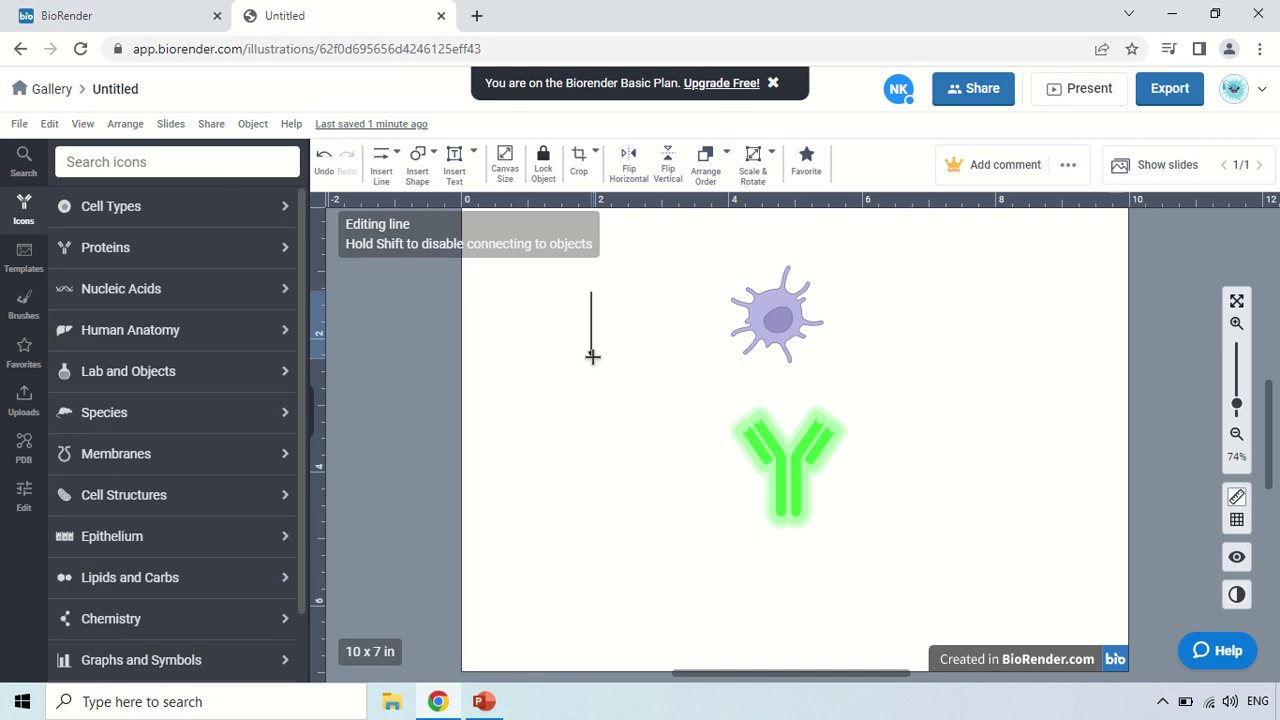
{"action": "left_click_drag", "start_coordinate": [592, 356], "coordinate": [592, 356]}
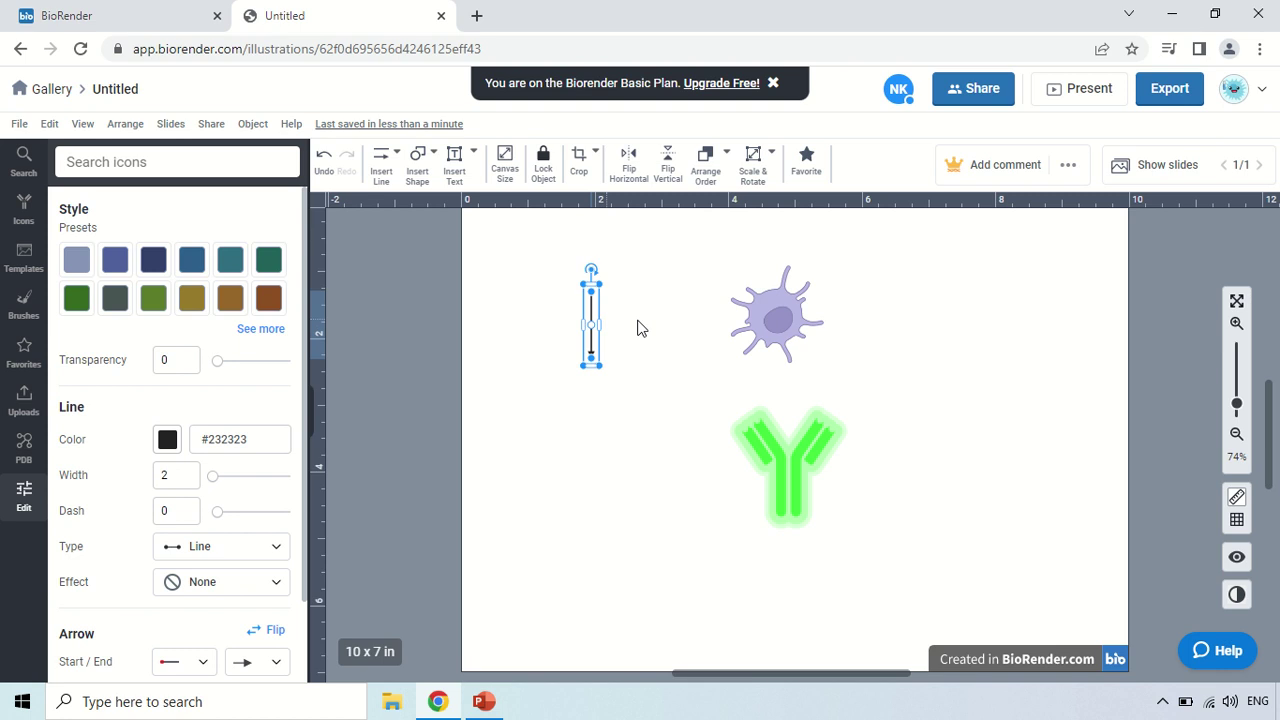
Step: Recolour the arrow dark blue (#324068) and place it between the dendritic cell and the antibody, moving the antibody down to make room
{"action": "left_click", "coordinate": [153, 260]}
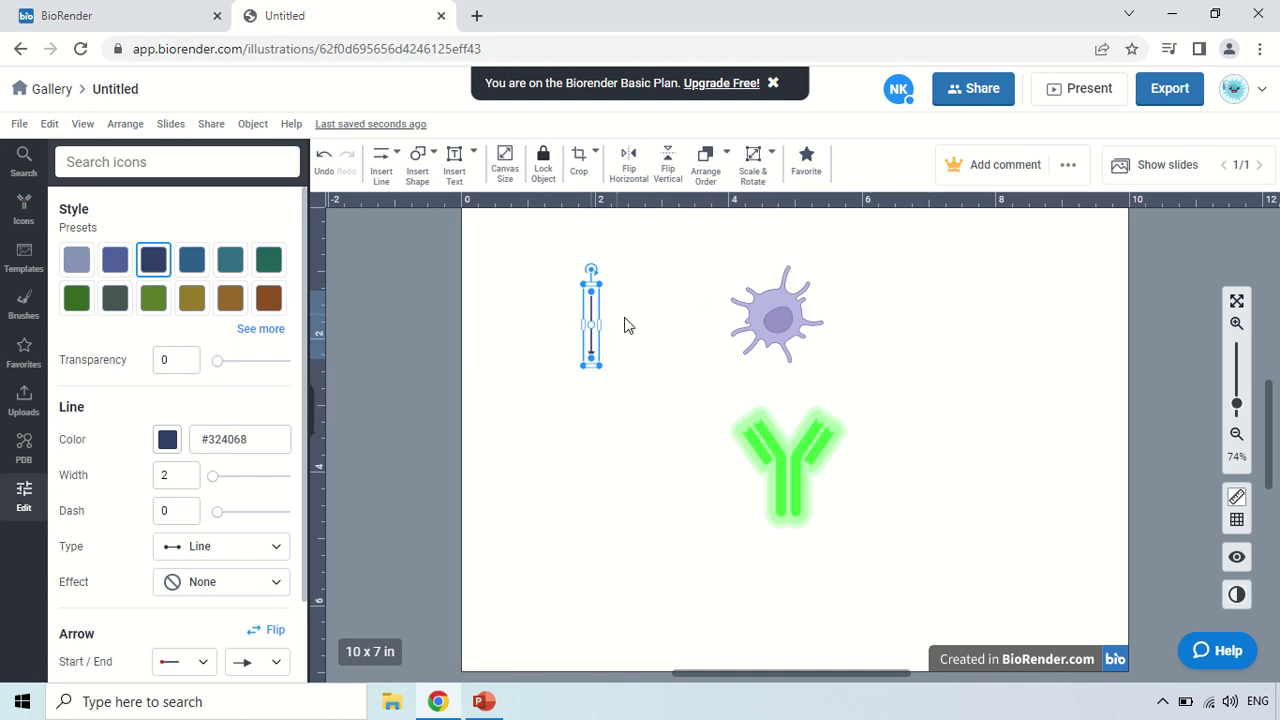
{"action": "left_click", "coordinate": [624, 325]}
{"action": "left_click", "coordinate": [590, 320]}
{"action": "left_click_drag", "start_coordinate": [593, 322], "coordinate": [880, 344]}
{"action": "left_click_drag", "start_coordinate": [796, 429], "coordinate": [788, 505]}
{"action": "left_click_drag", "start_coordinate": [879, 338], "coordinate": [783, 416]}
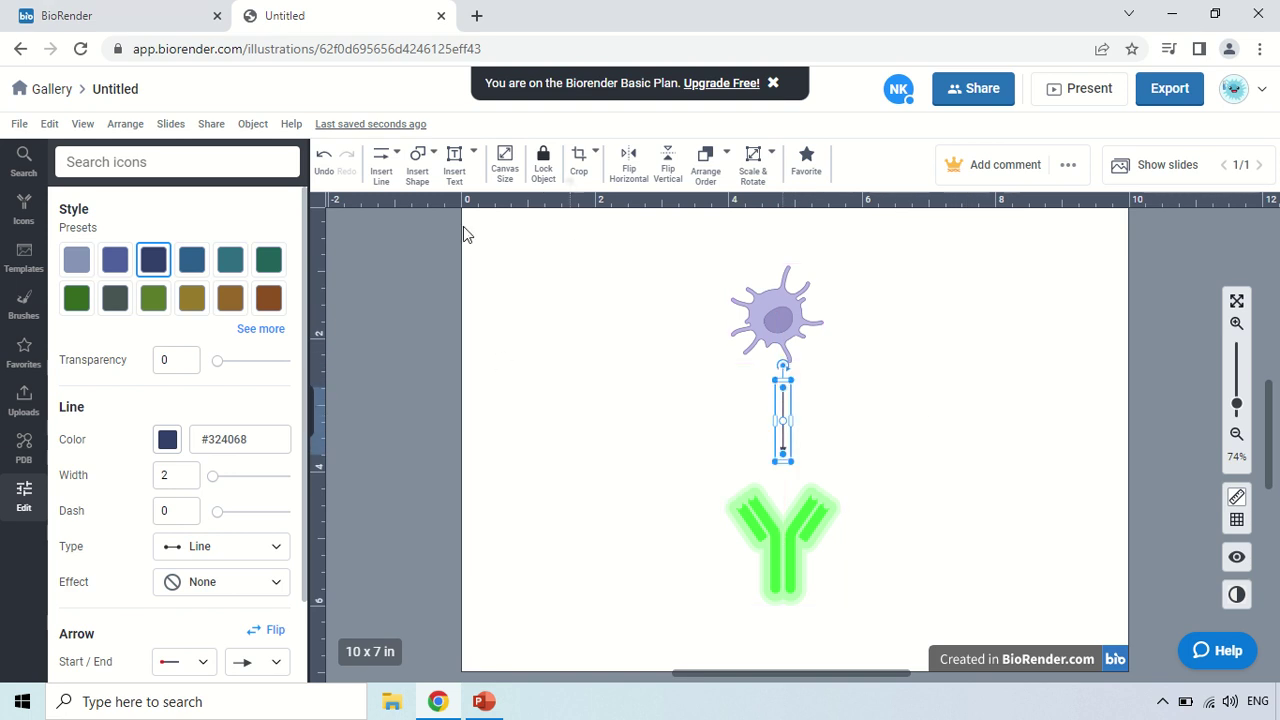
Step: Look through the basic, arrow and custom shape options and dismiss the custom shapes and freehand drawing tip
{"action": "left_click", "coordinate": [418, 177]}
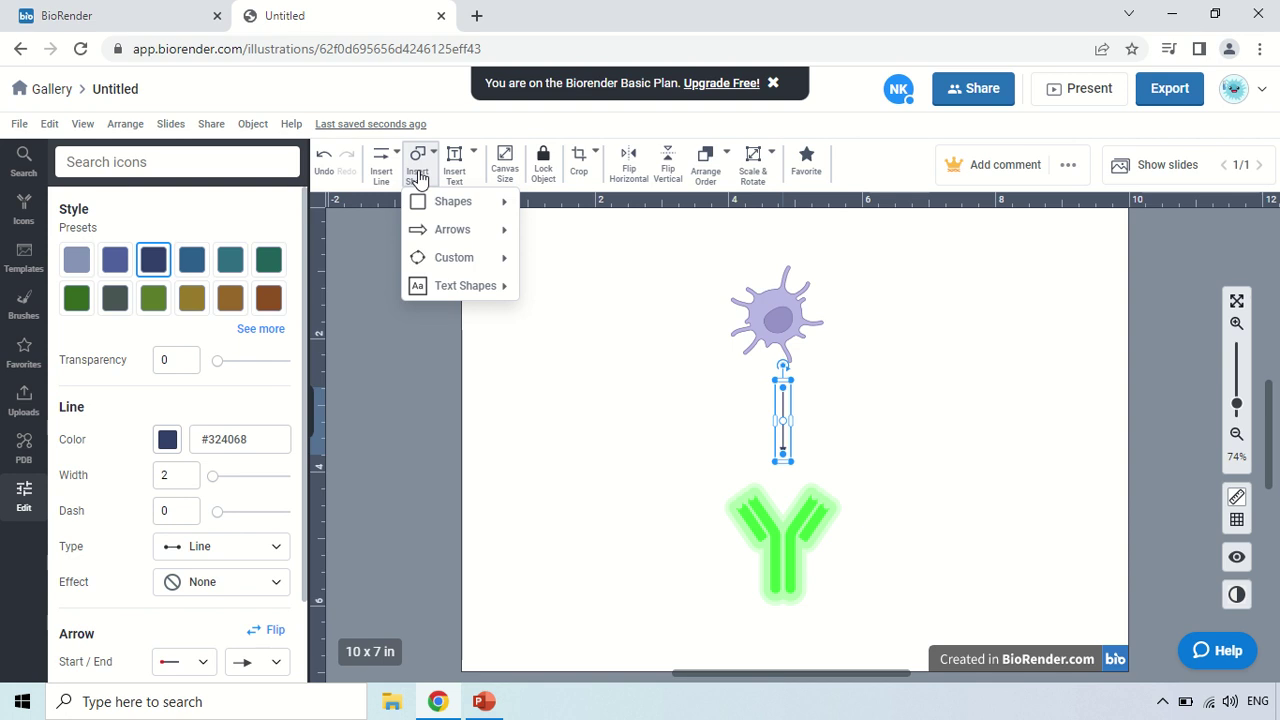
{"action": "mouse_move", "coordinate": [476, 205]}
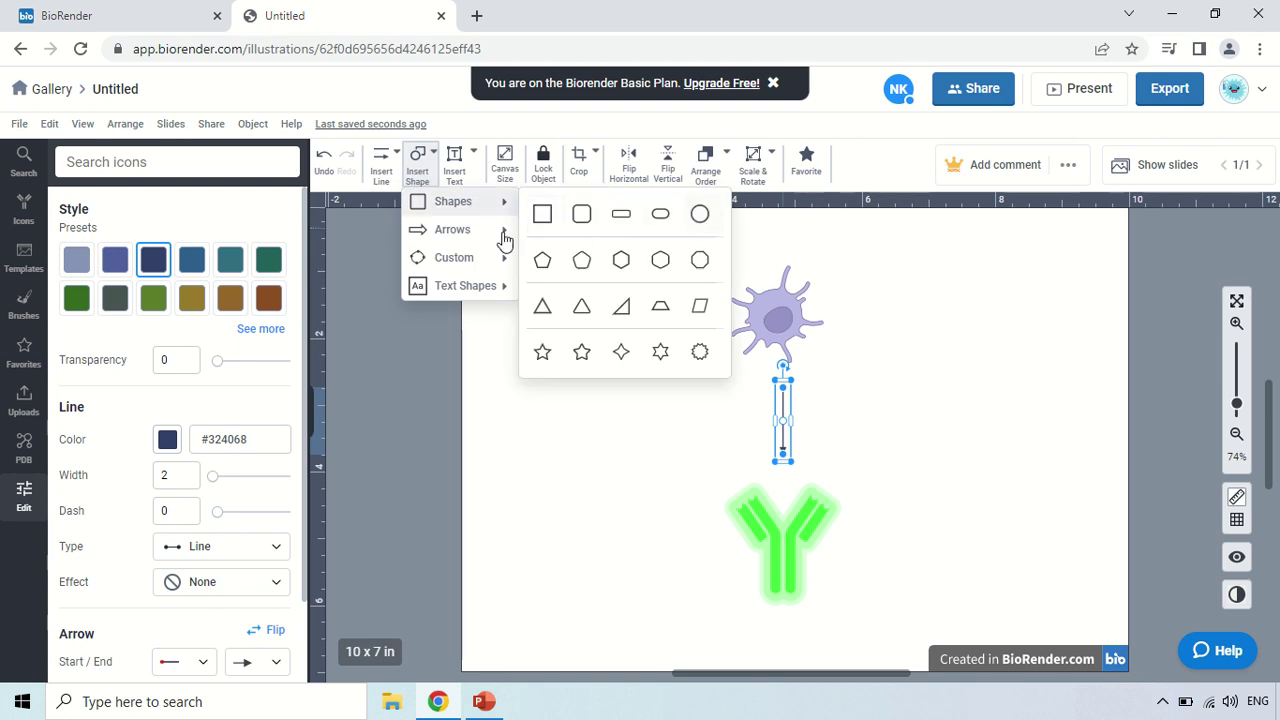
{"action": "mouse_move", "coordinate": [487, 240]}
{"action": "mouse_move", "coordinate": [478, 262]}
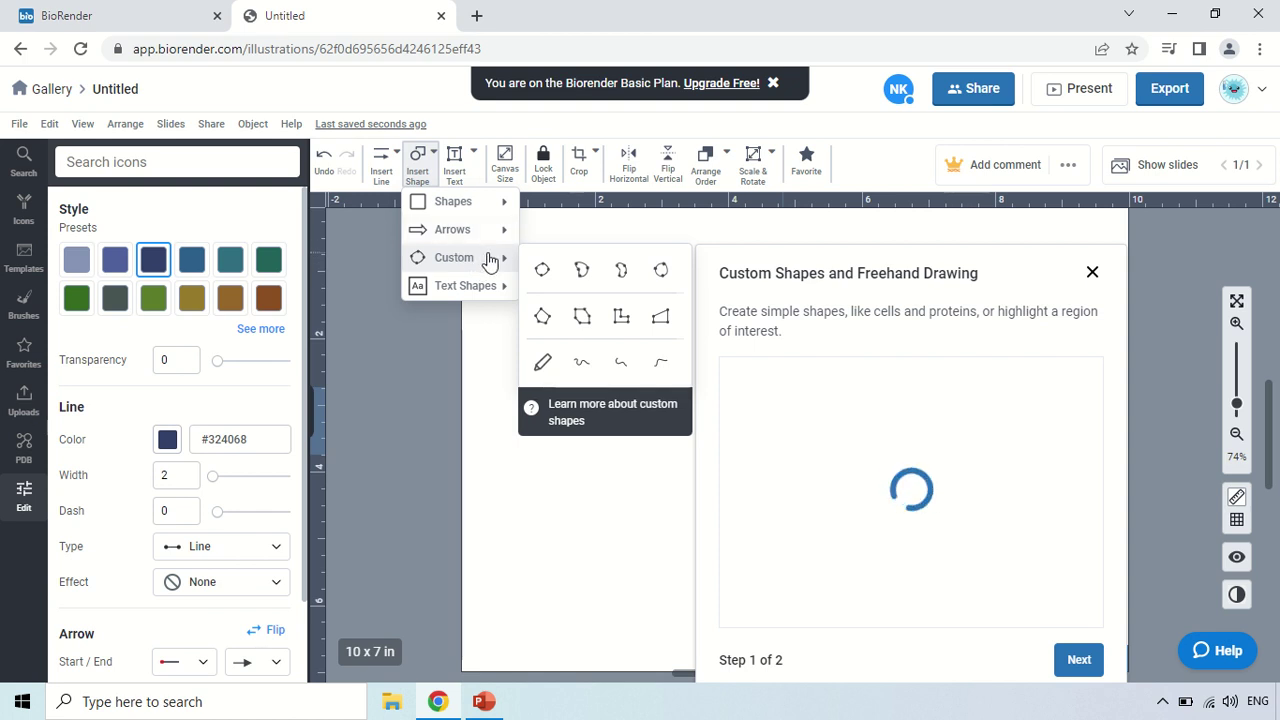
{"action": "left_click", "coordinate": [456, 172]}
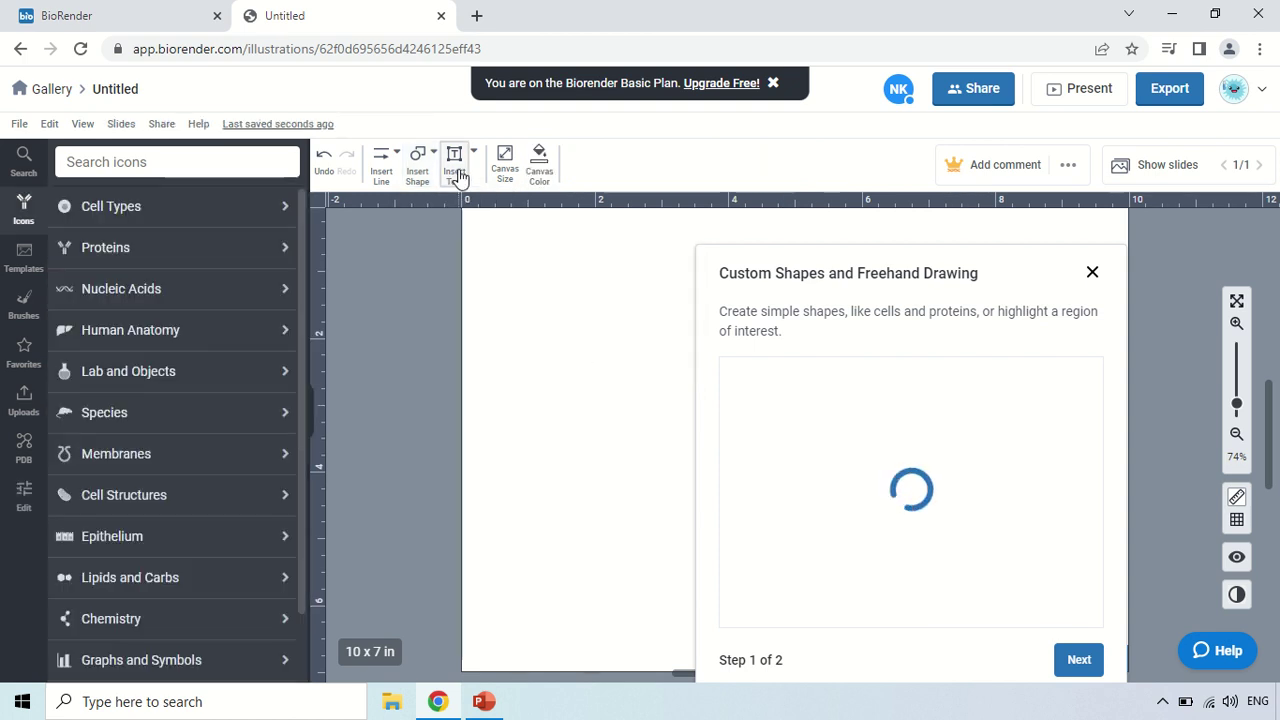
{"action": "left_click", "coordinate": [1092, 272]}
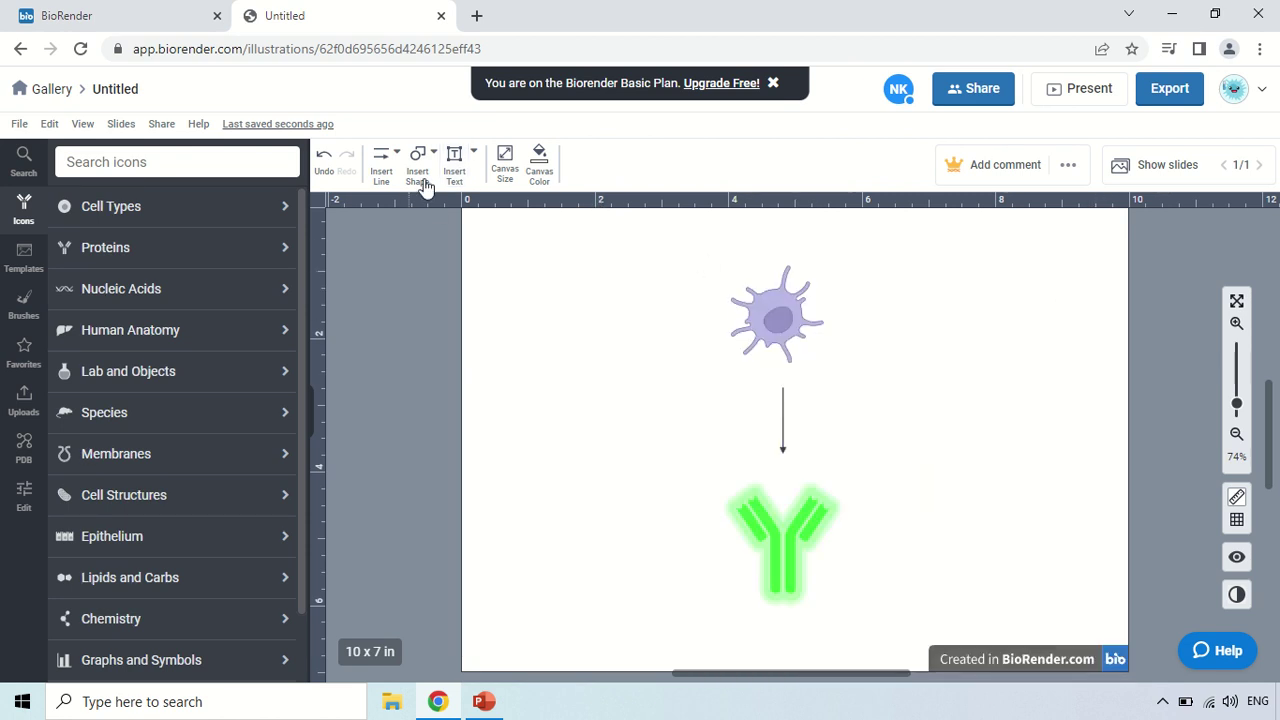
Step: Add an "Antibody" label in a text box about 3 in wide and position it beside the stem of the green antibody icon
{"action": "left_click_drag", "start_coordinate": [577, 318], "coordinate": [782, 401]}
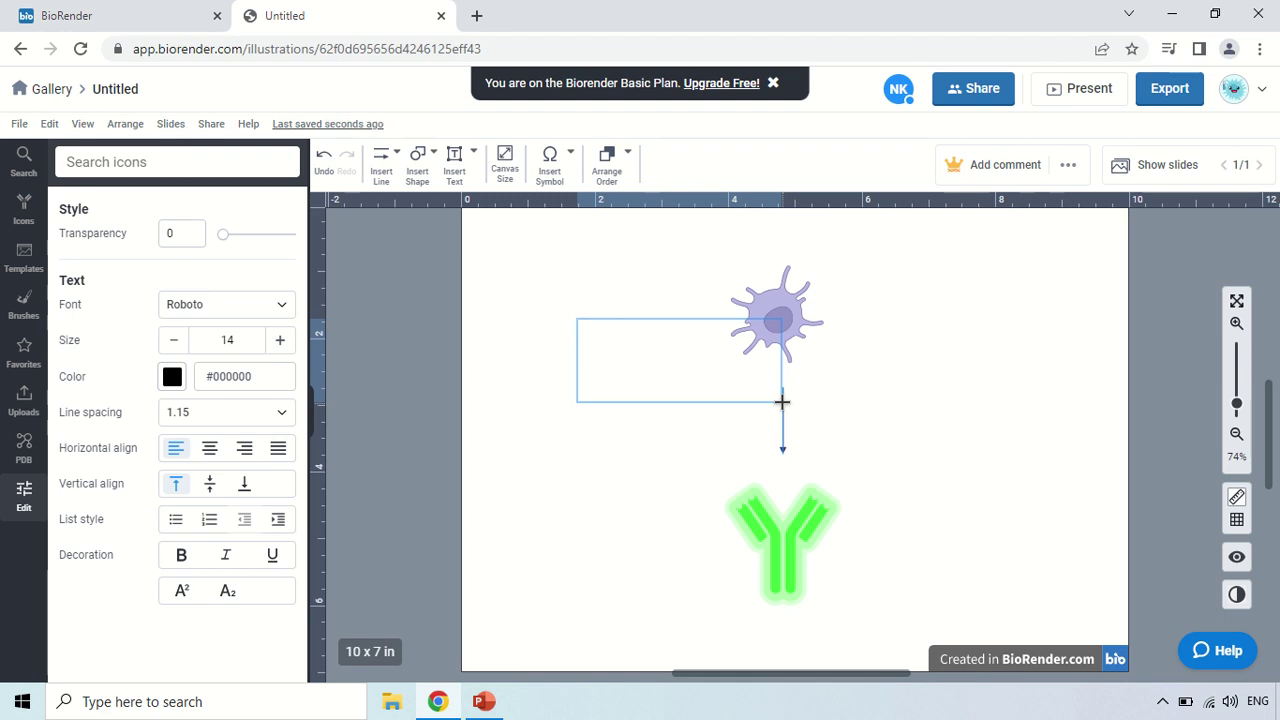
{"action": "type", "text": "ibody"}
{"action": "key", "text": "Escape"}
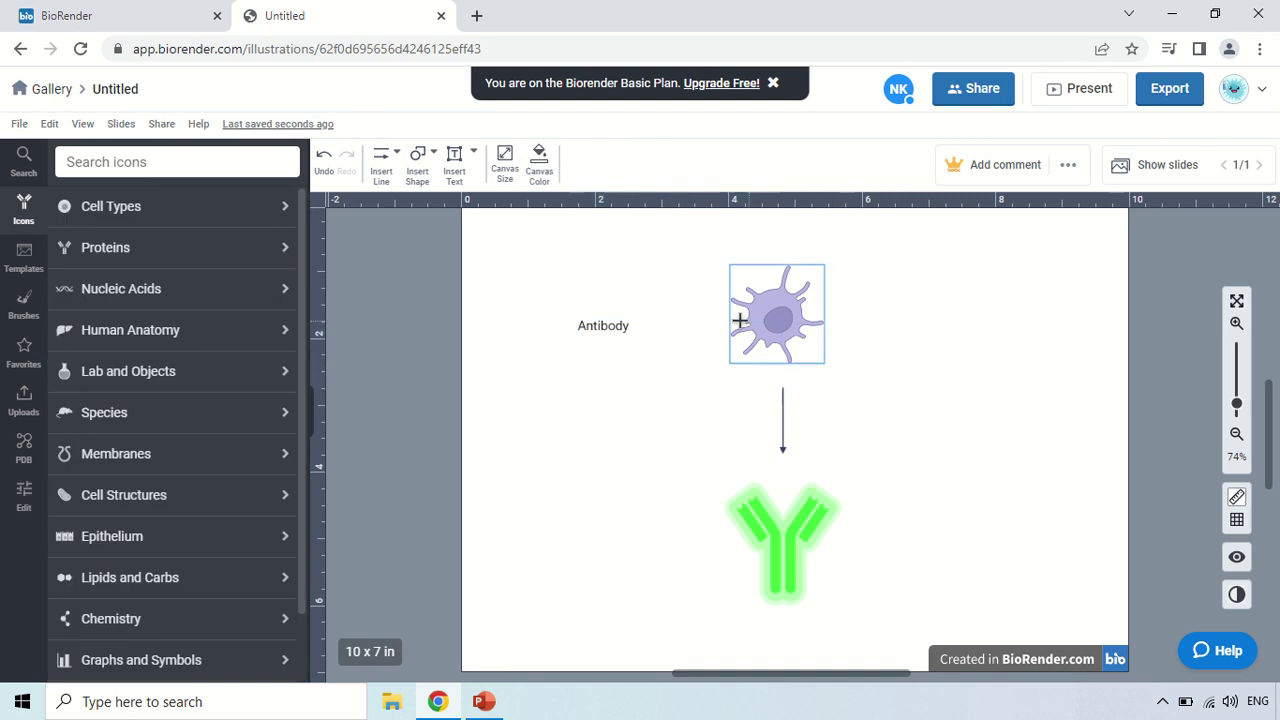
{"action": "left_click", "coordinate": [618, 327]}
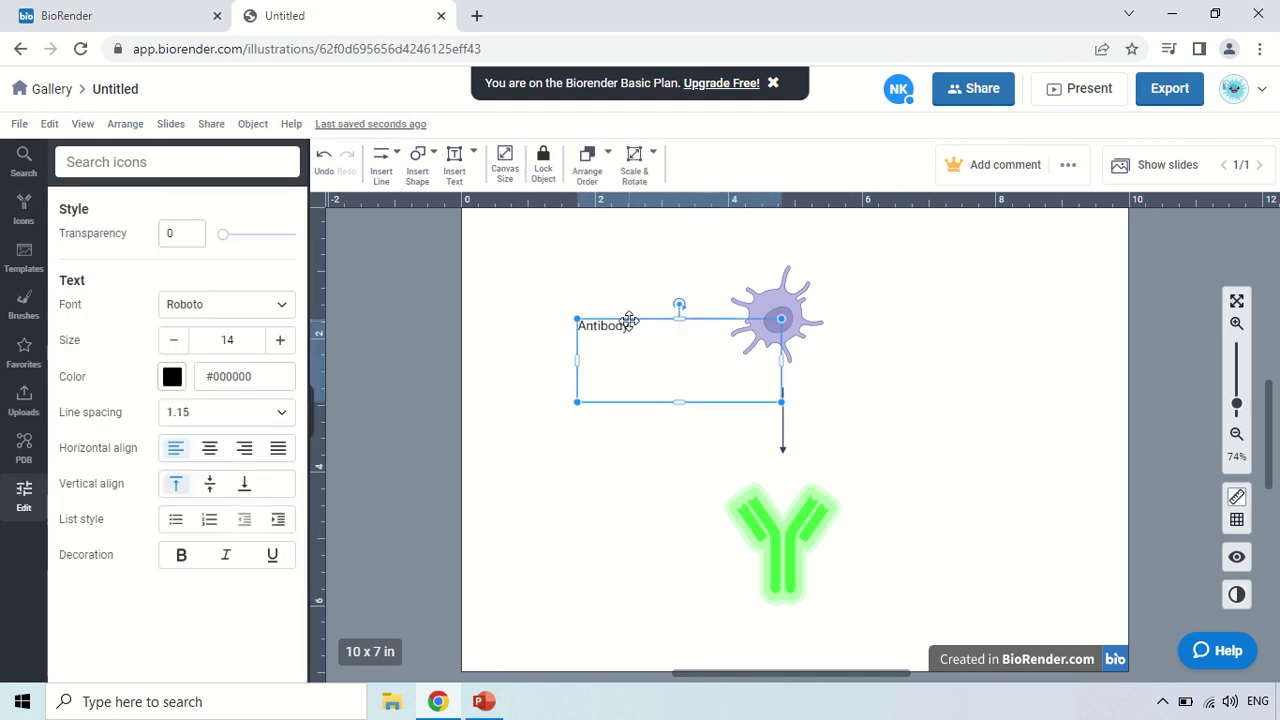
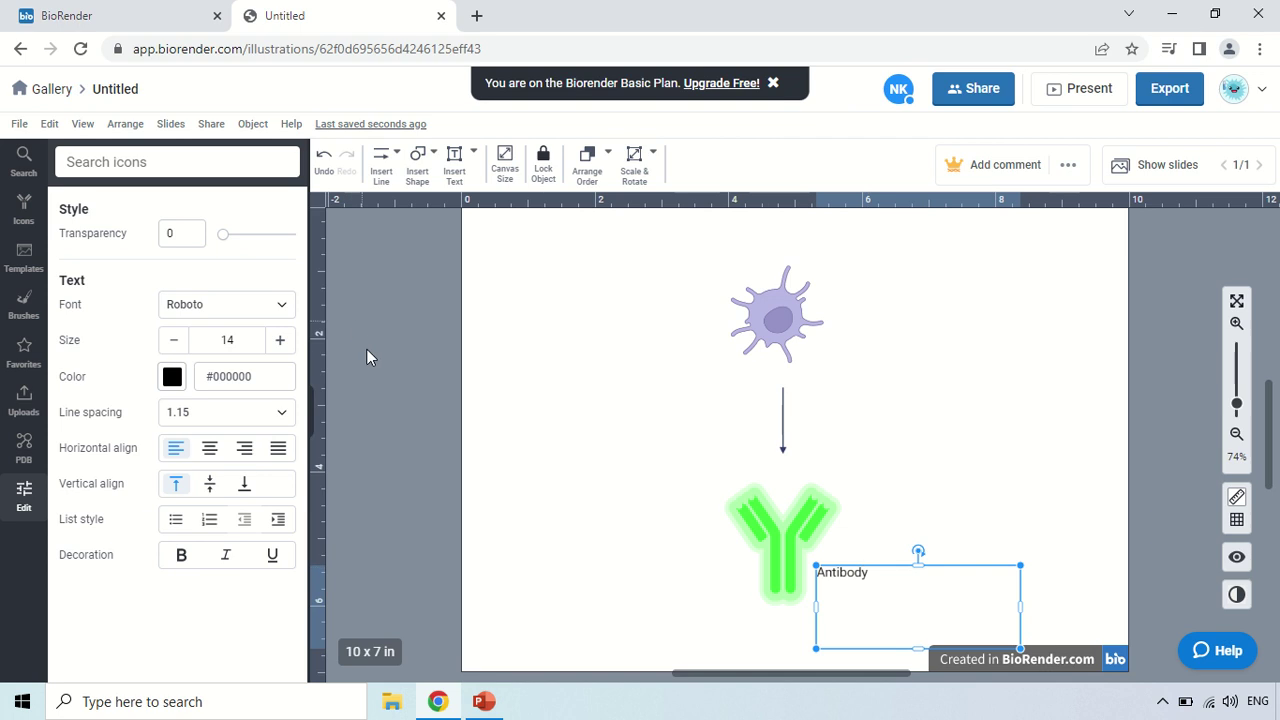
Step: Set the Antibody label's font to Dejavu Sans and its size to 18
{"action": "left_click", "coordinate": [284, 308]}
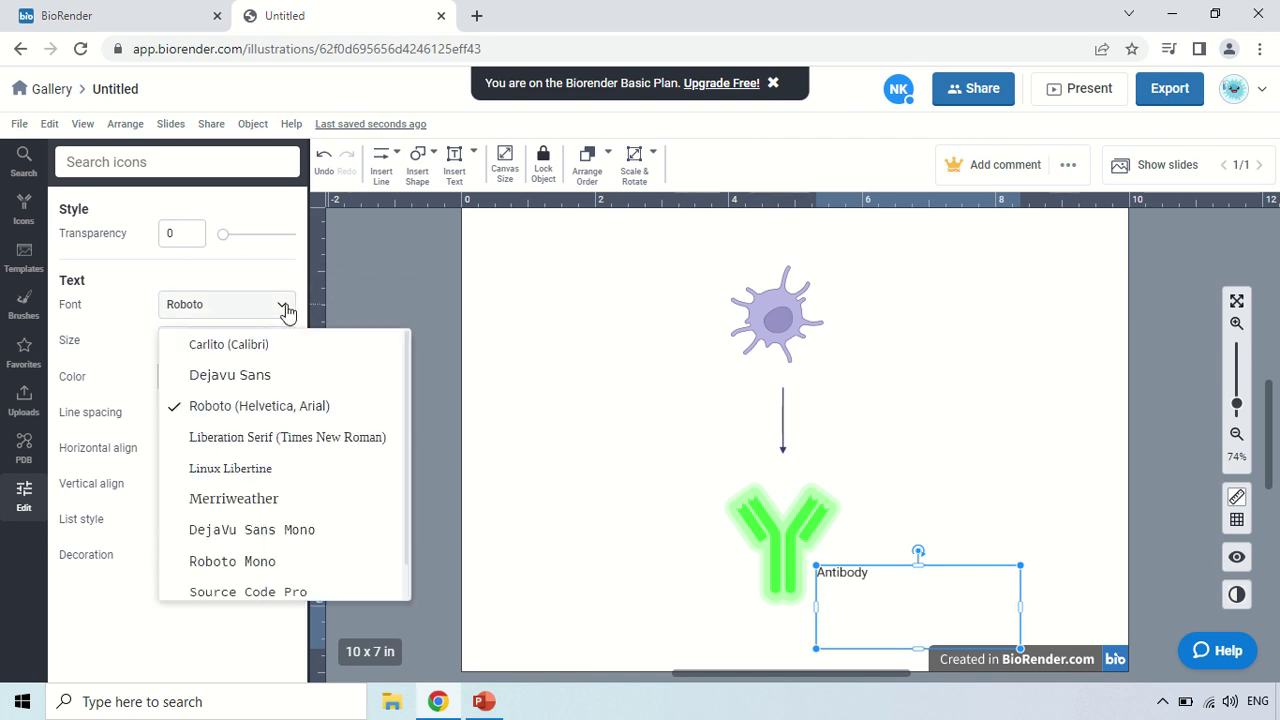
{"action": "left_click", "coordinate": [249, 375]}
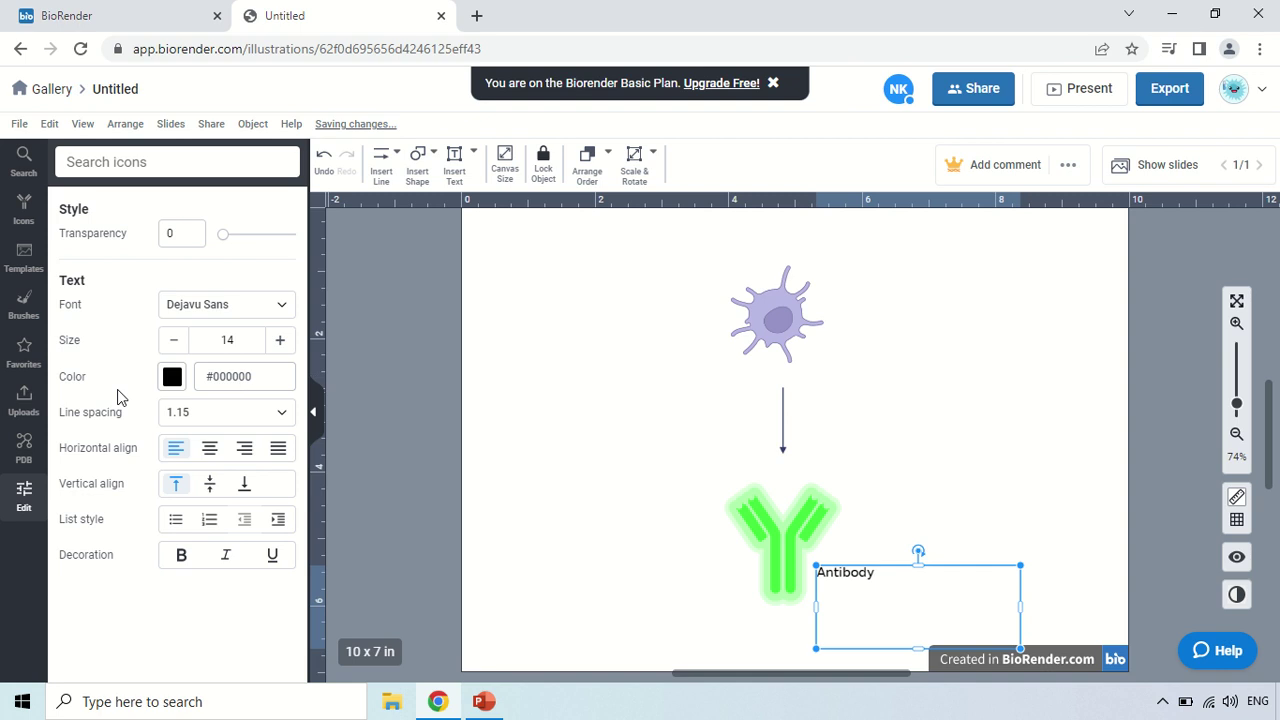
{"action": "left_click", "coordinate": [280, 340]}
{"action": "left_click", "coordinate": [280, 340]}
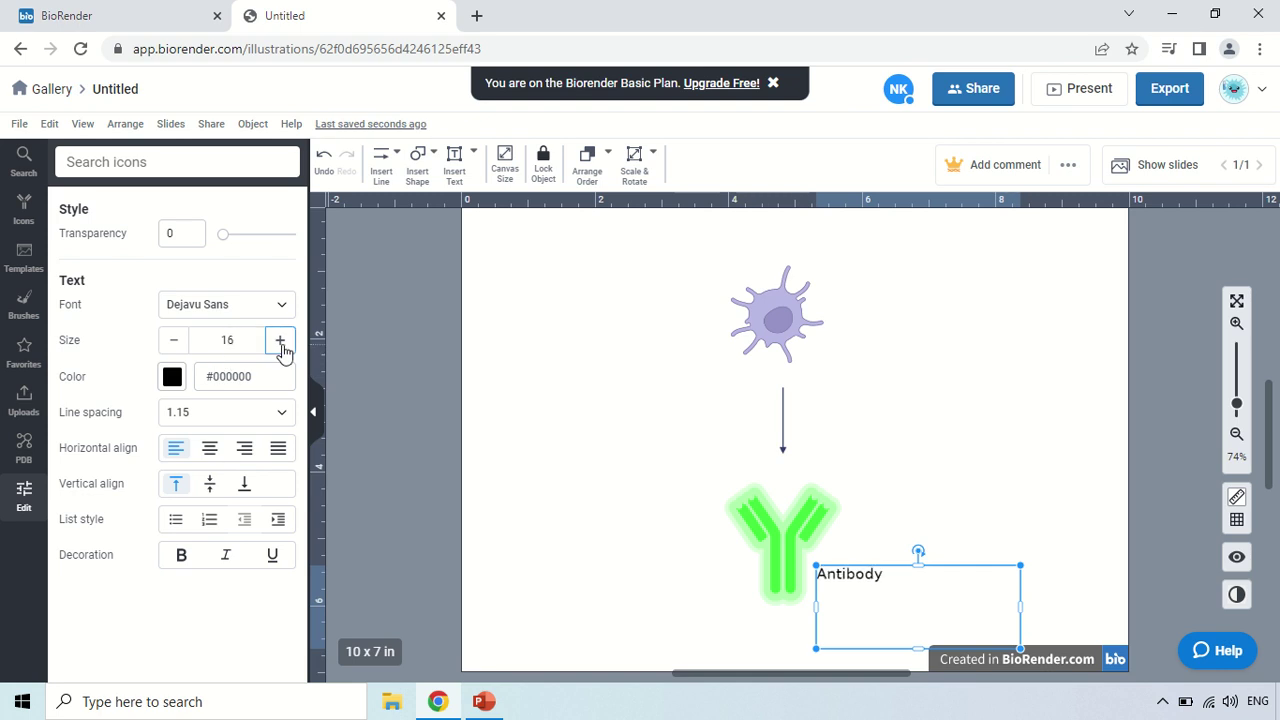
{"action": "left_click", "coordinate": [281, 344]}
{"action": "left_click", "coordinate": [281, 344]}
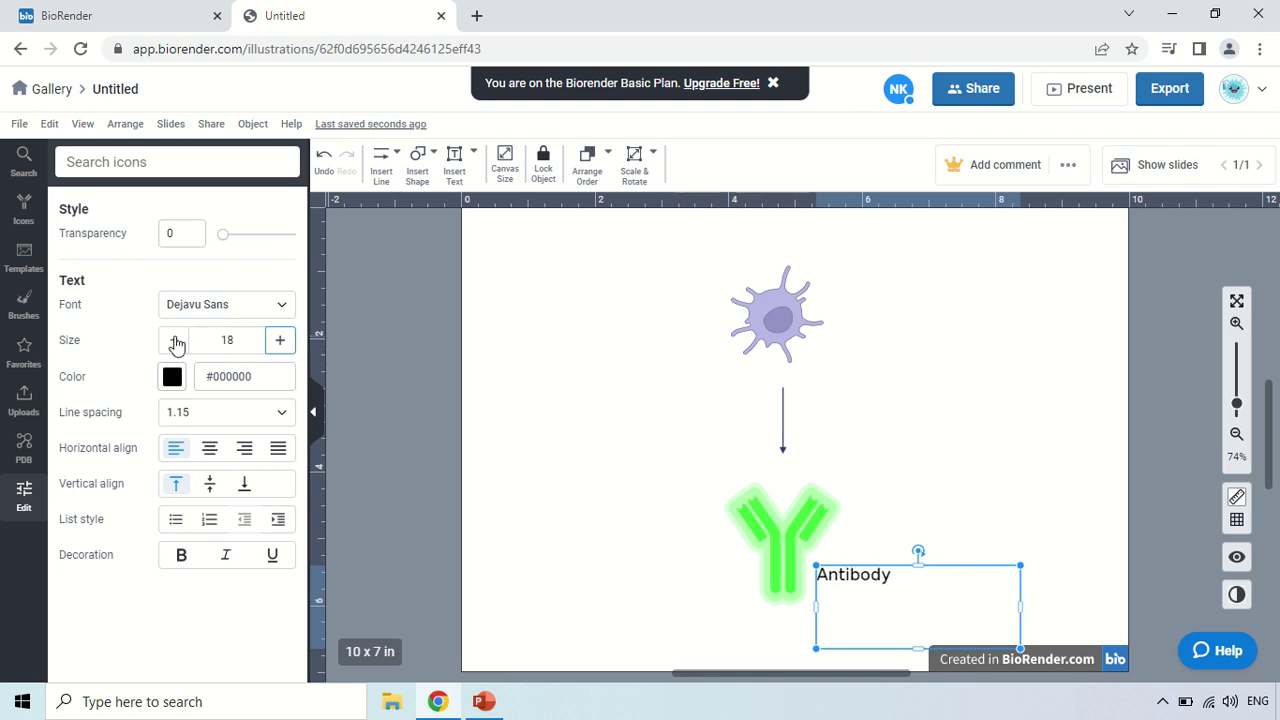
Step: Change the Antibody label's text colour to pink
{"action": "left_click", "coordinate": [172, 376]}
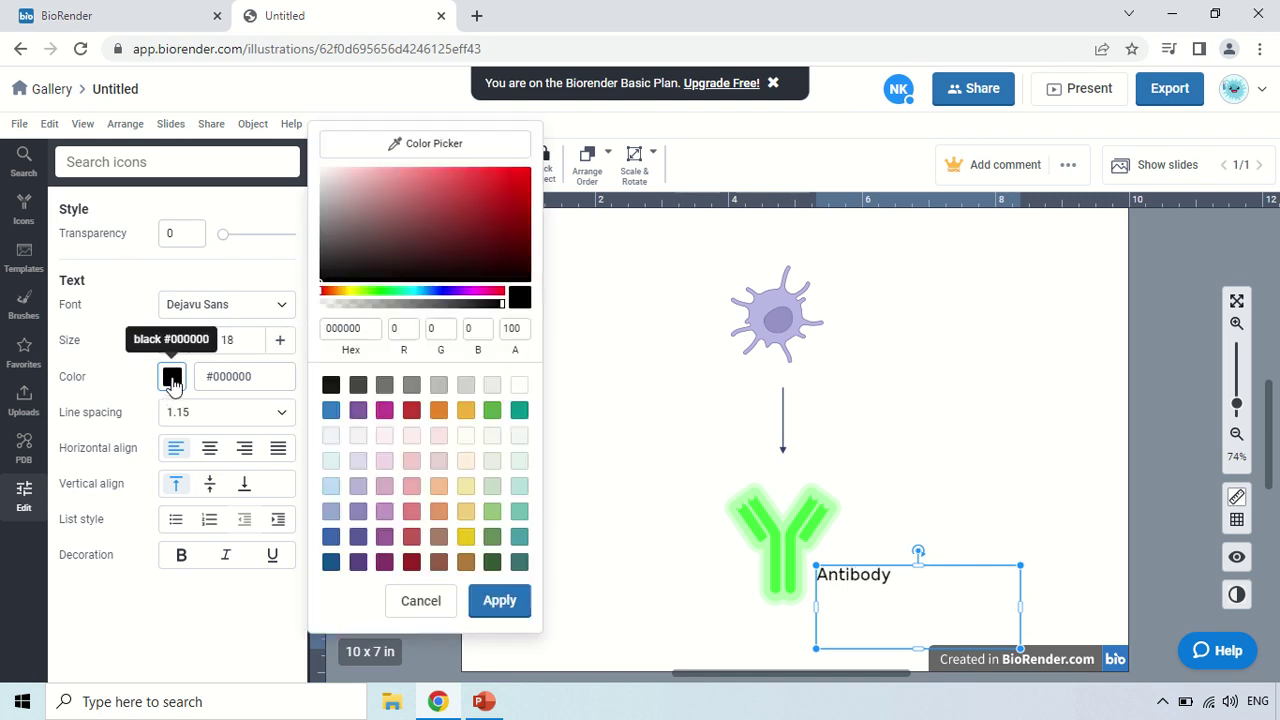
{"action": "left_click", "coordinate": [385, 411]}
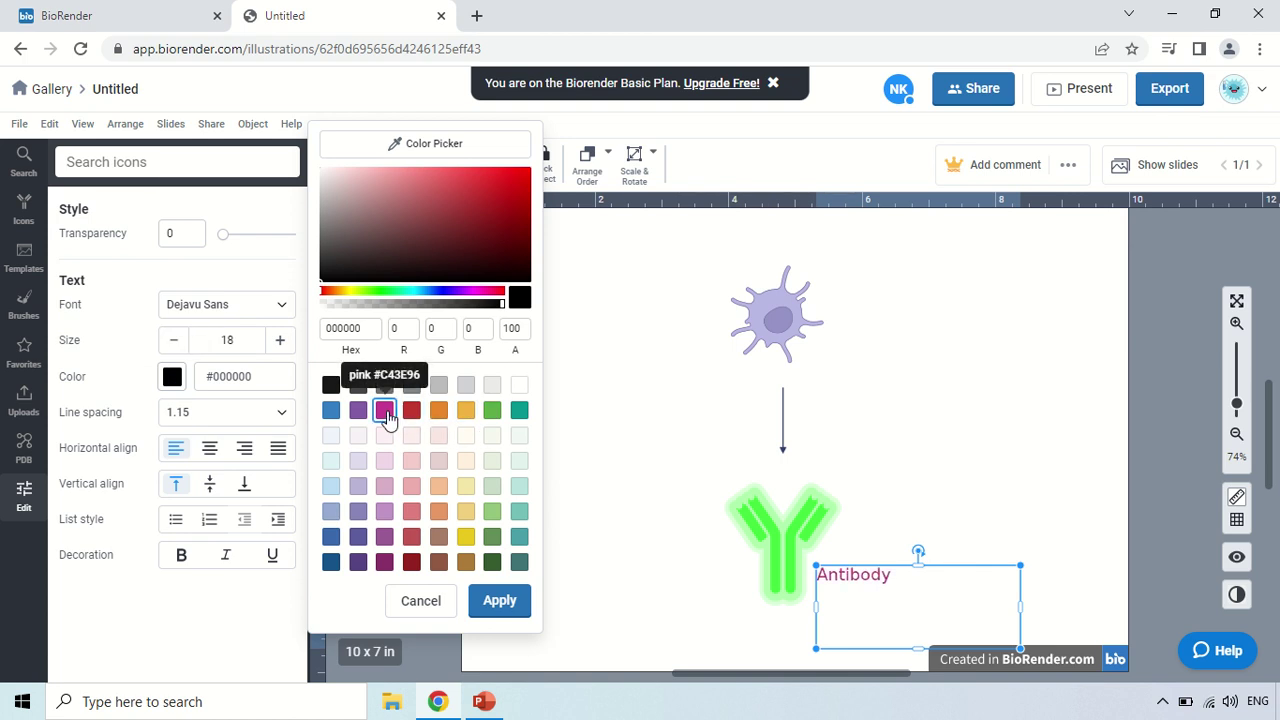
{"action": "left_click", "coordinate": [500, 600]}
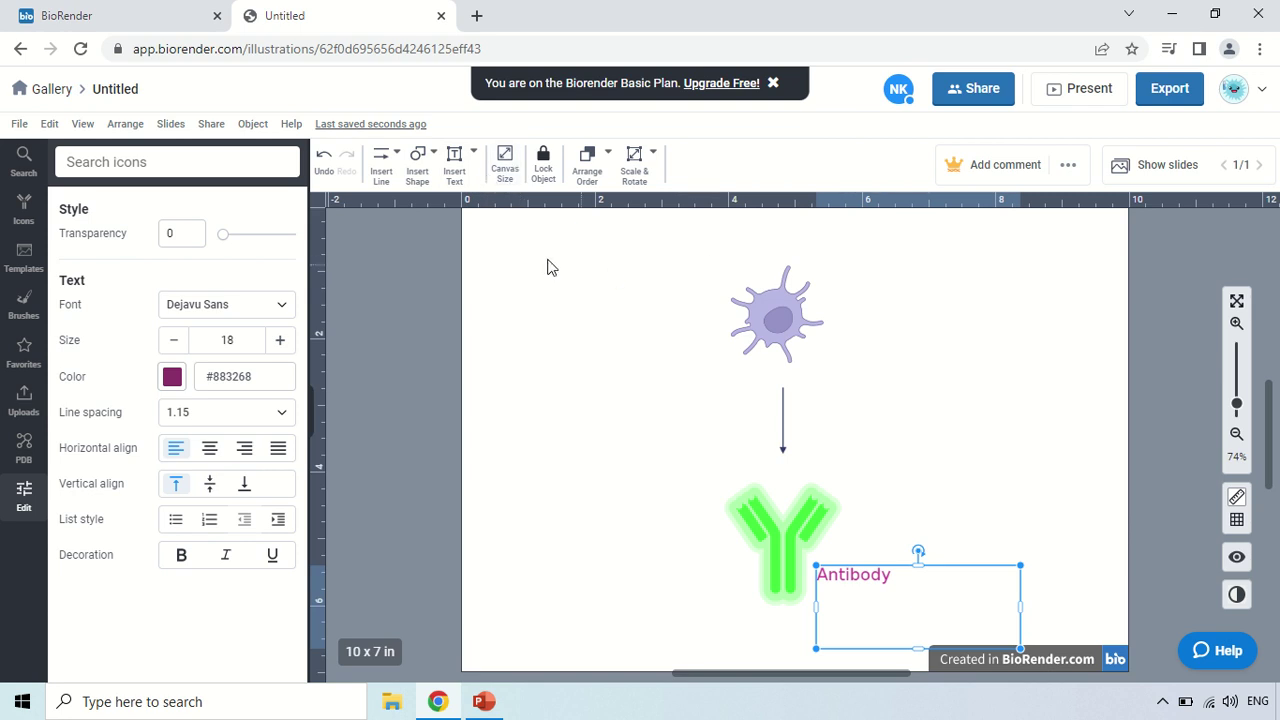
Step: Resize the canvas to the 16:9 preset (10 x 5.63 in) and look at the canvas colour options without changing them
{"action": "left_click", "coordinate": [505, 163]}
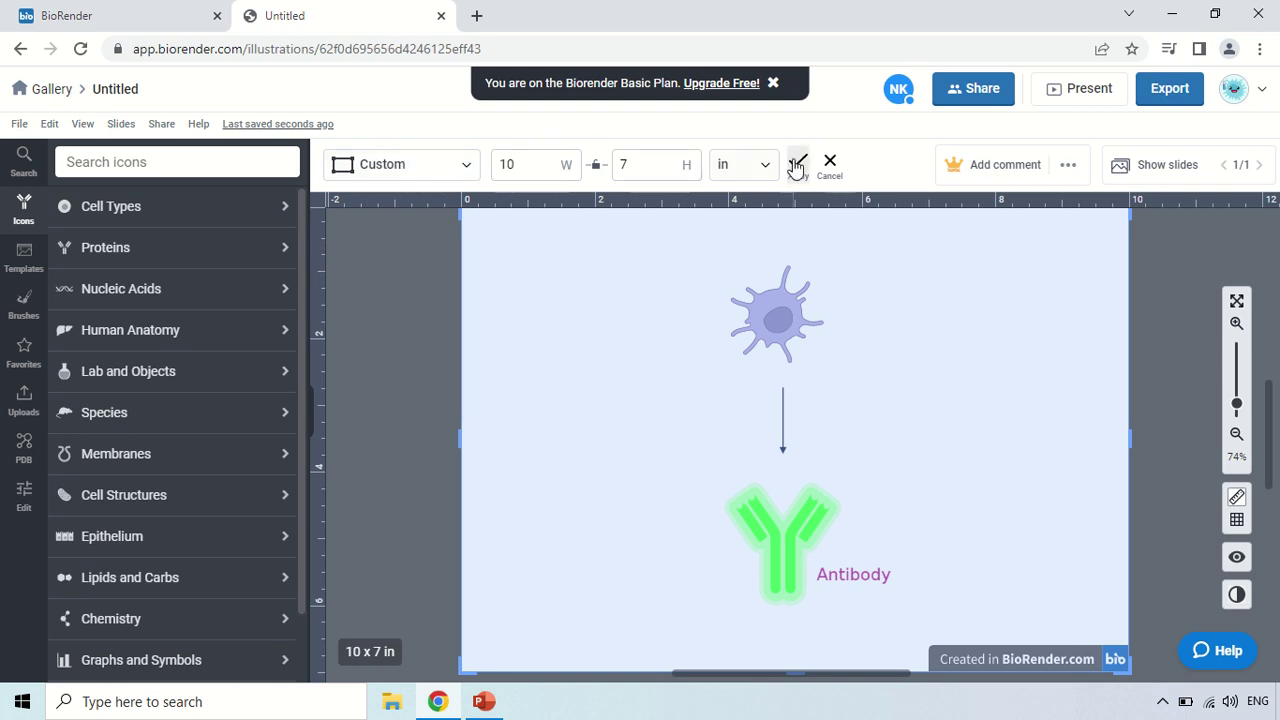
{"action": "left_click", "coordinate": [465, 168]}
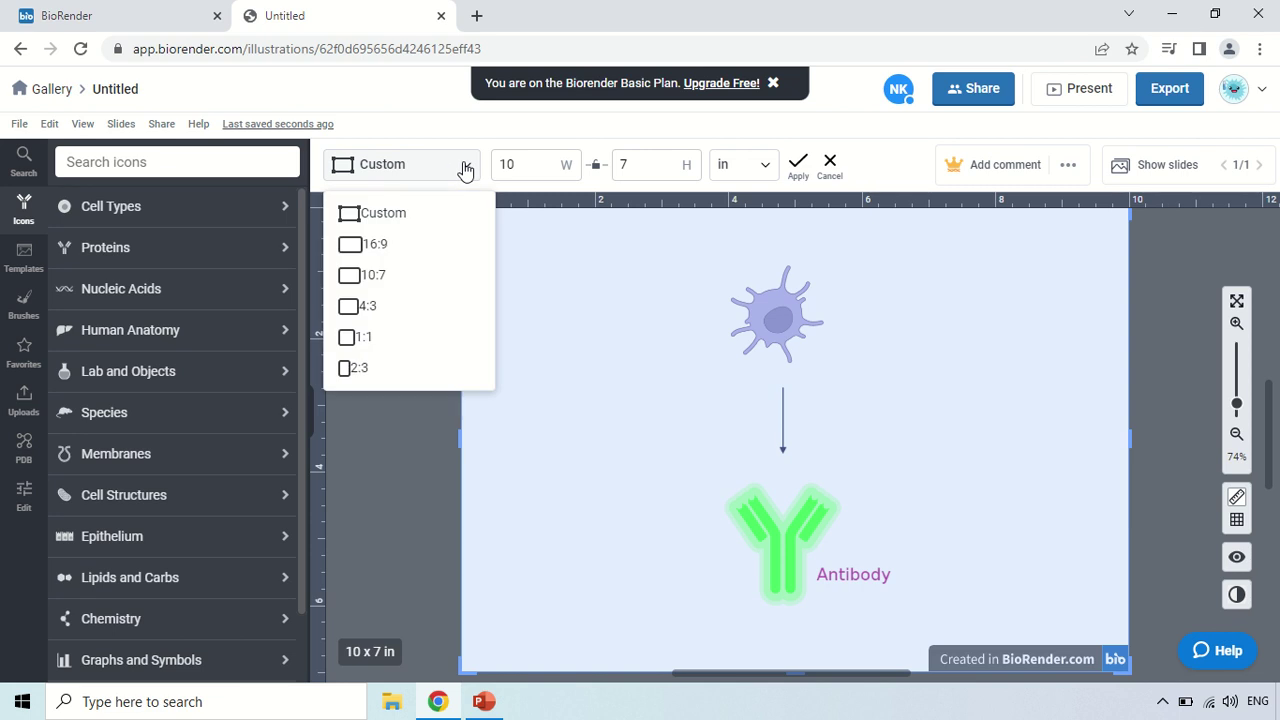
{"action": "left_click", "coordinate": [357, 246]}
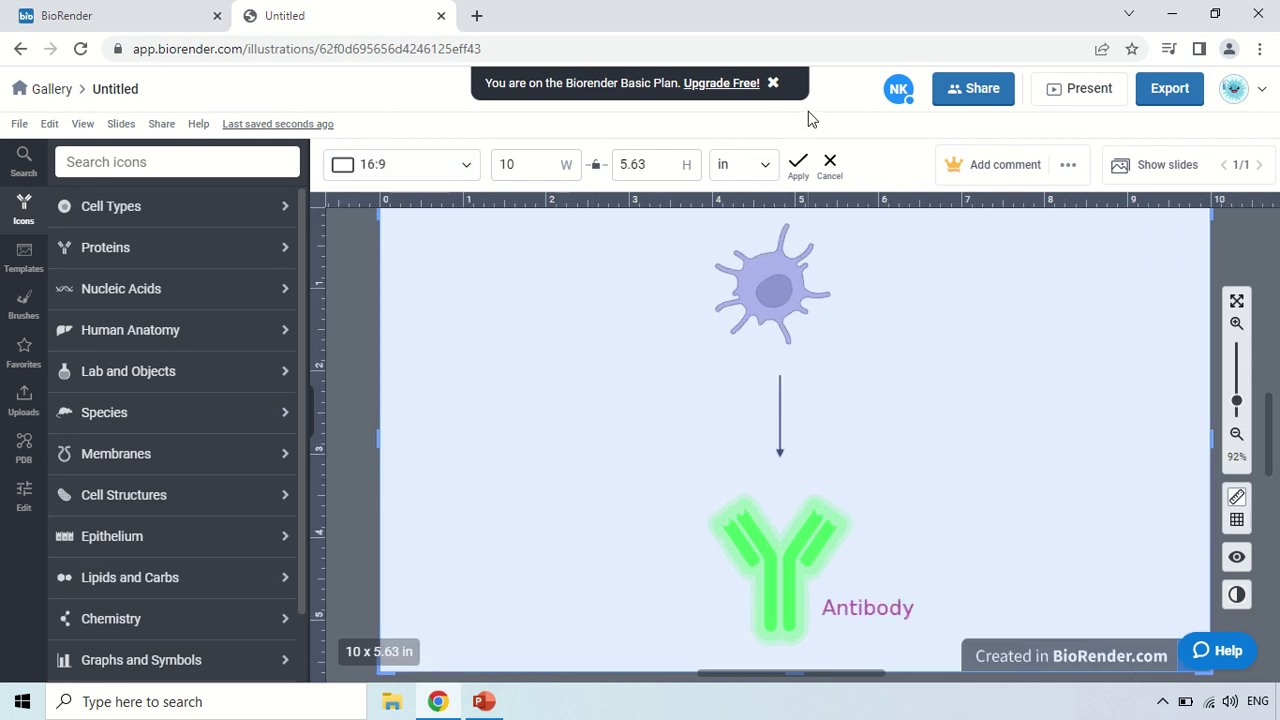
{"action": "left_click", "coordinate": [798, 164]}
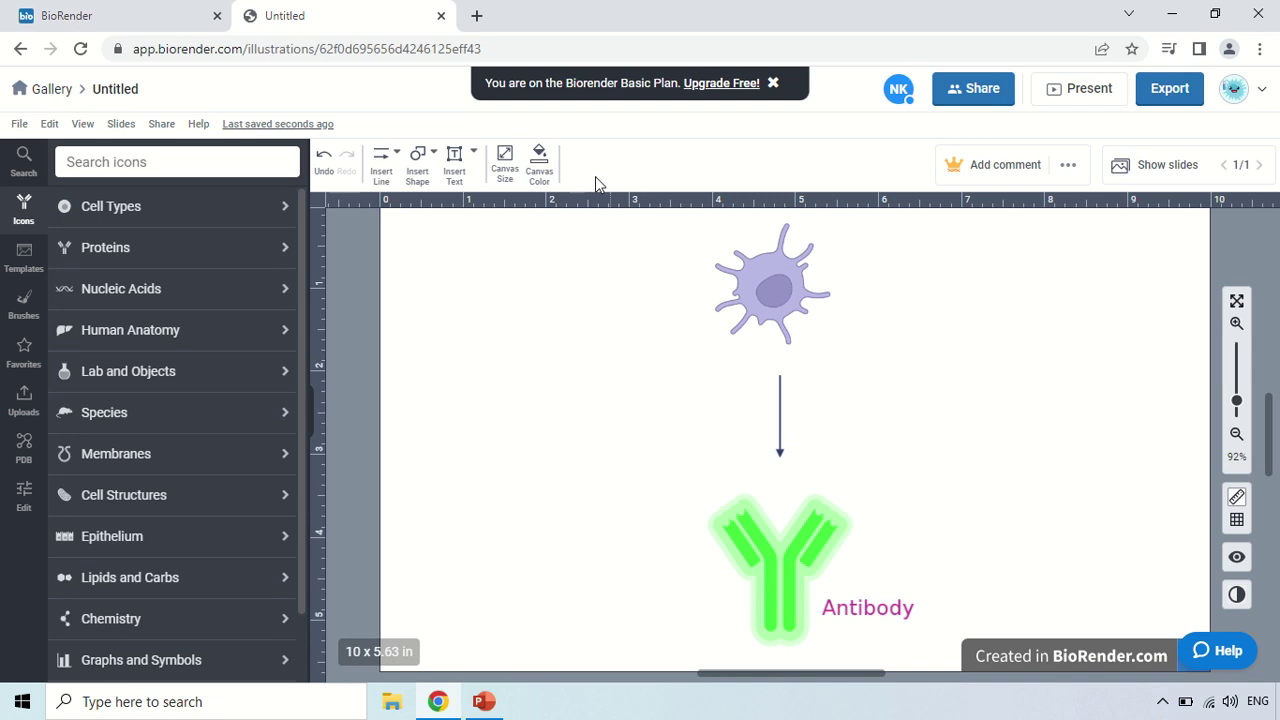
{"action": "left_click", "coordinate": [545, 183]}
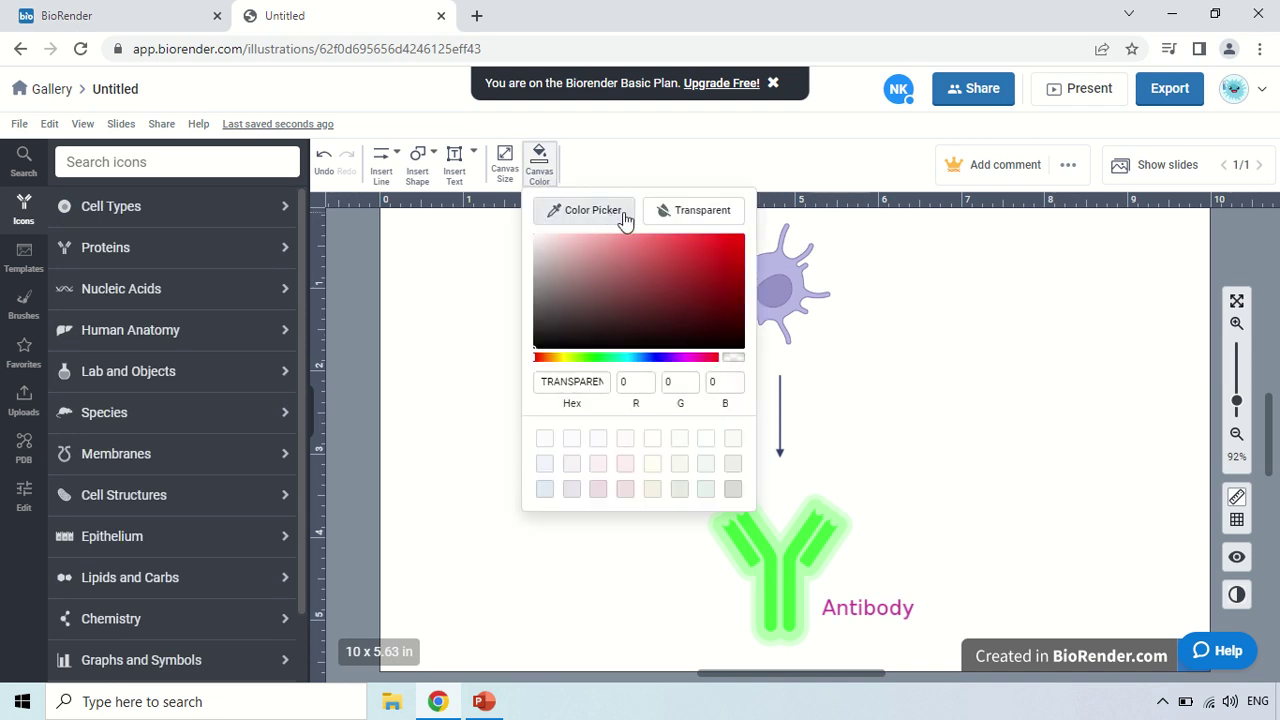
{"action": "left_click", "coordinate": [967, 295]}
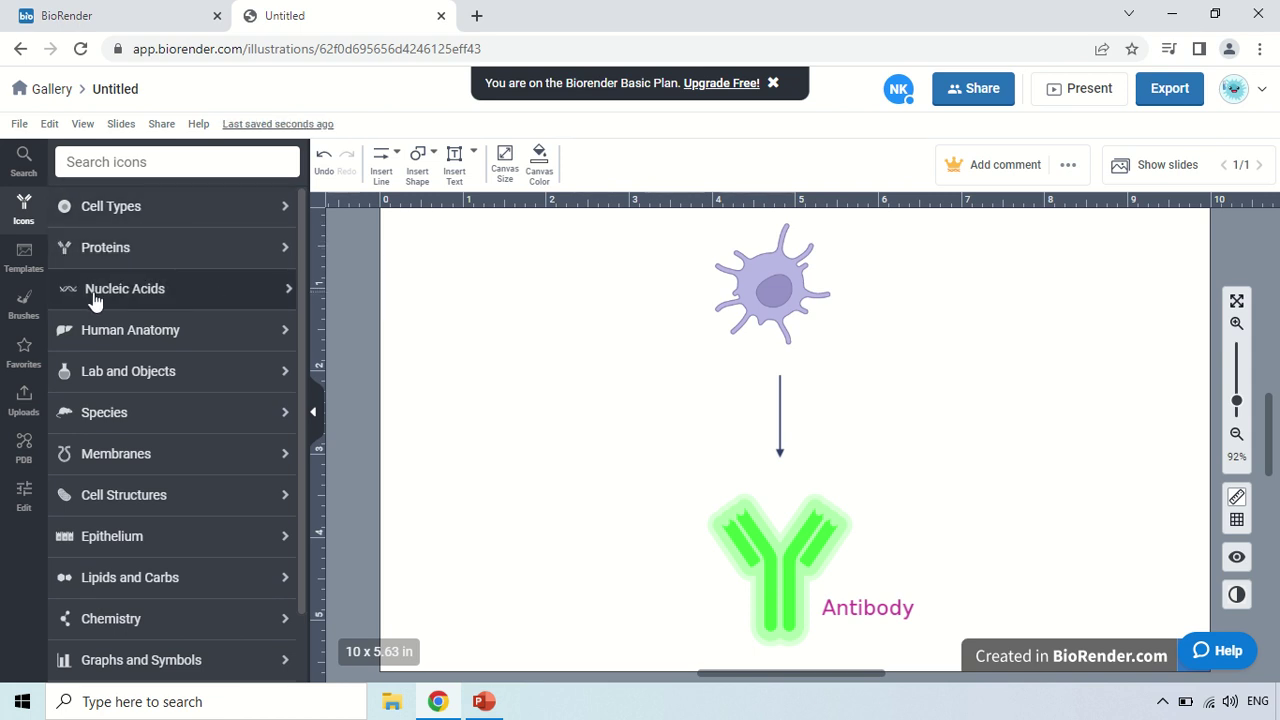
Step: Look through the DNA icons in Nucleic Acids and the Digestive System icons in Human Anatomy, and return to the icon categories
{"action": "left_click", "coordinate": [140, 298]}
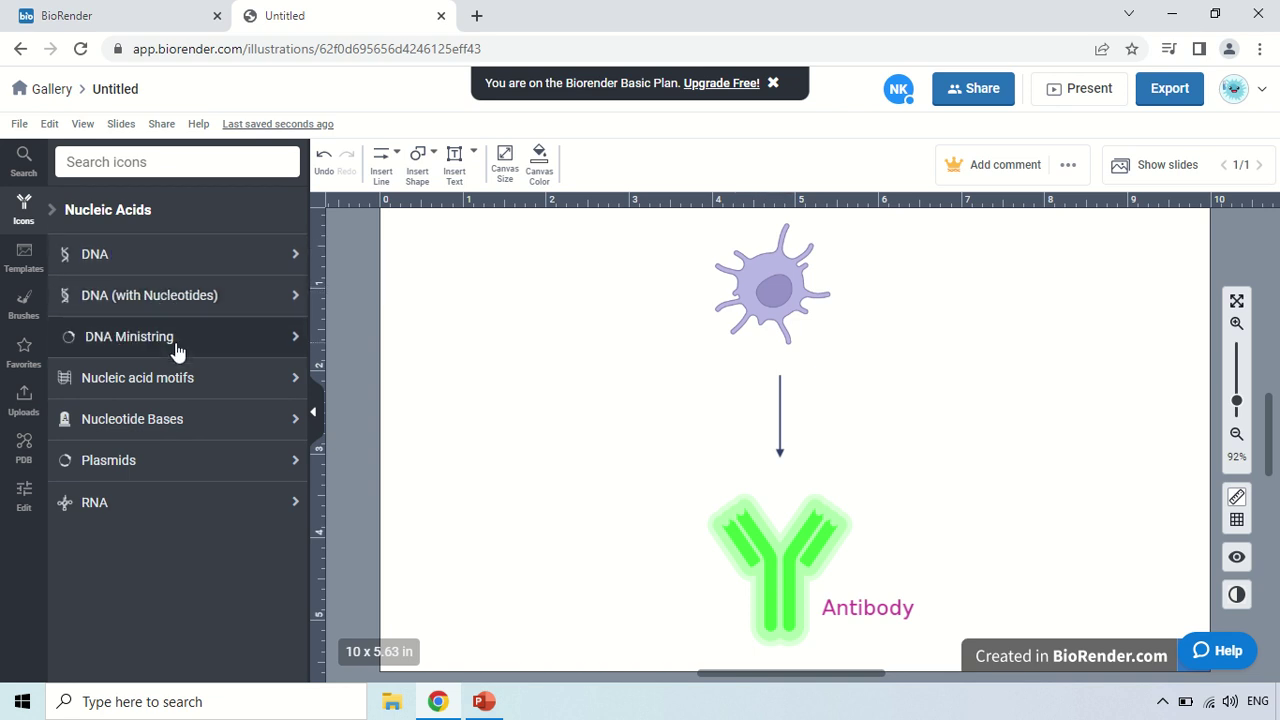
{"action": "left_click", "coordinate": [199, 262]}
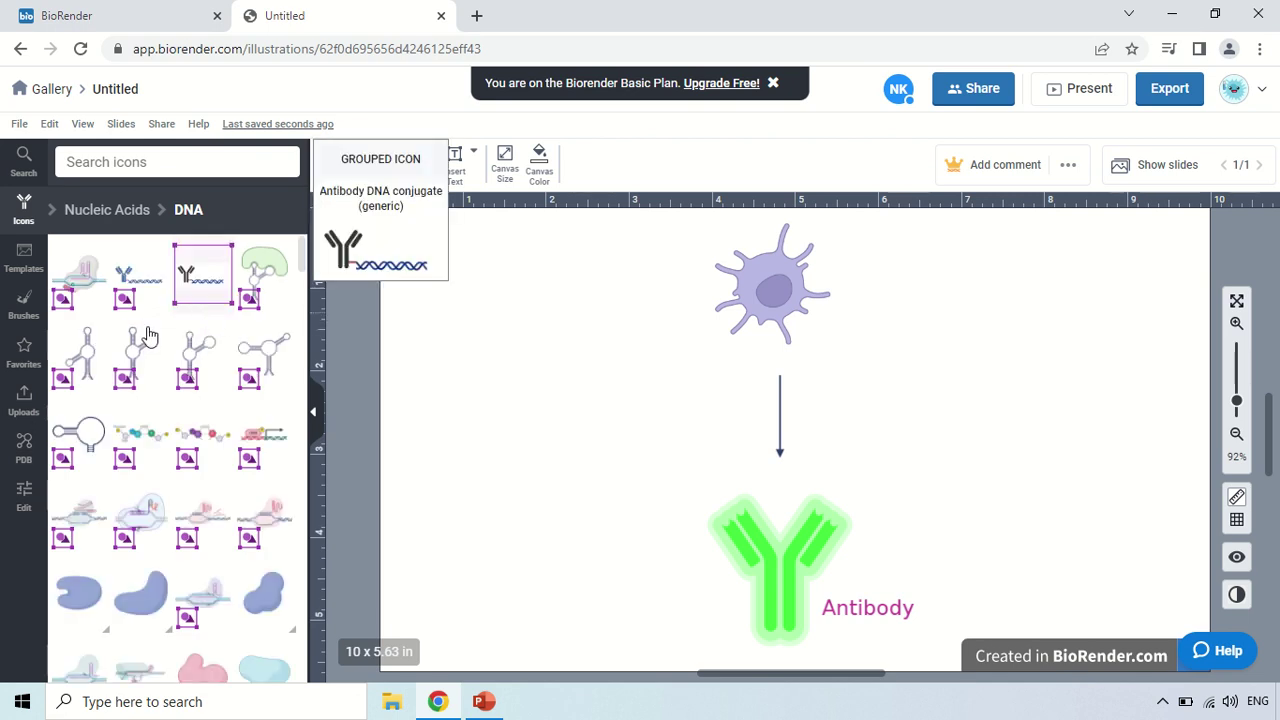
{"action": "mouse_move", "coordinate": [133, 277]}
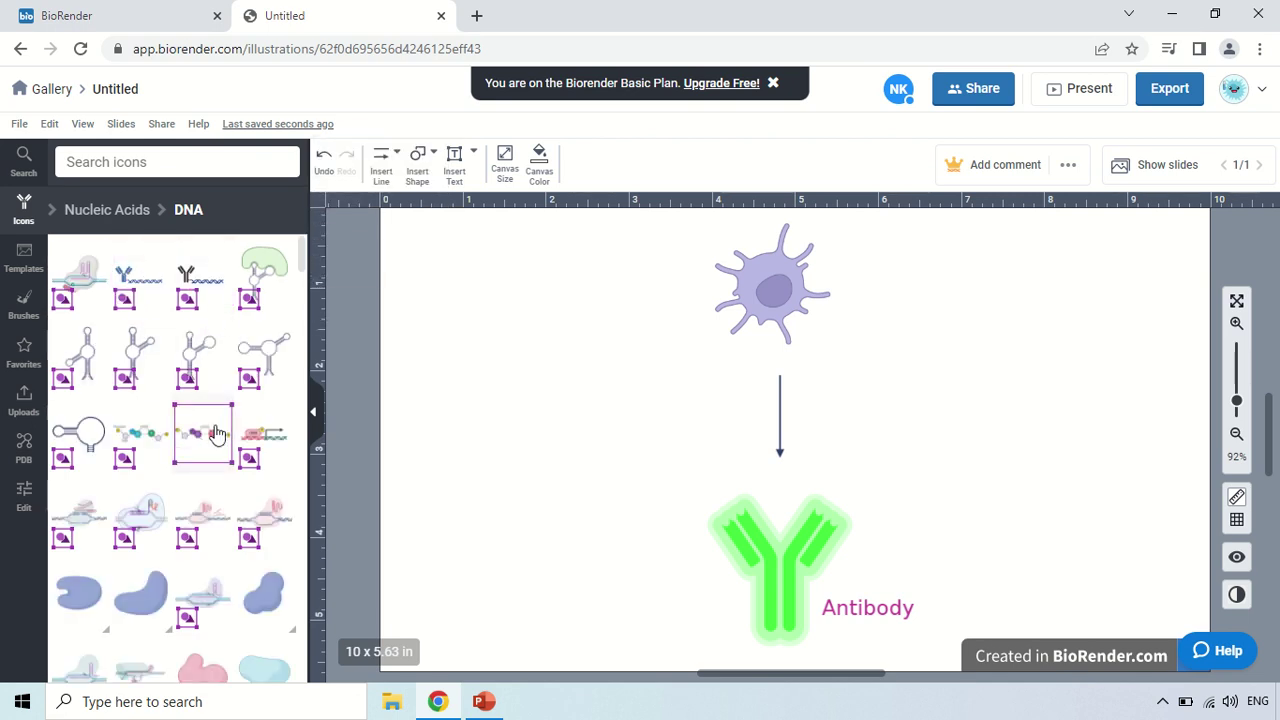
{"action": "scroll", "coordinate": [181, 316], "scroll_direction": "down", "scroll_amount": 3}
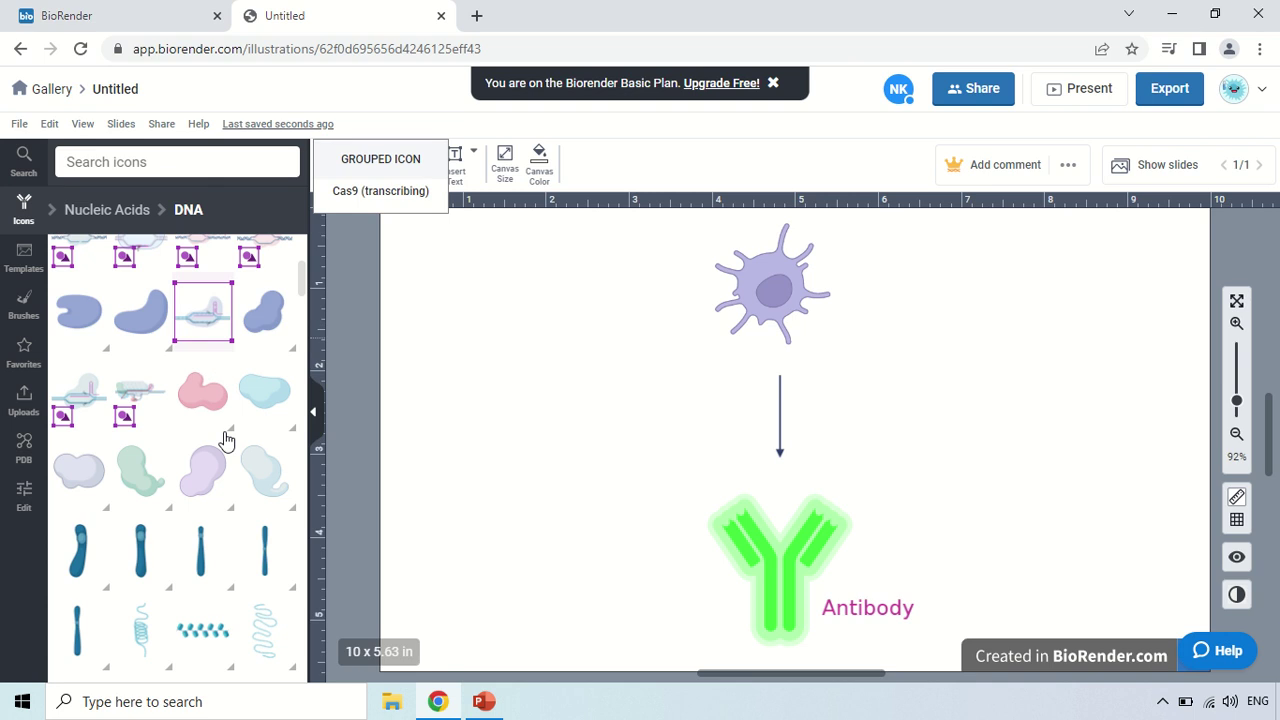
{"action": "left_click", "coordinate": [25, 212]}
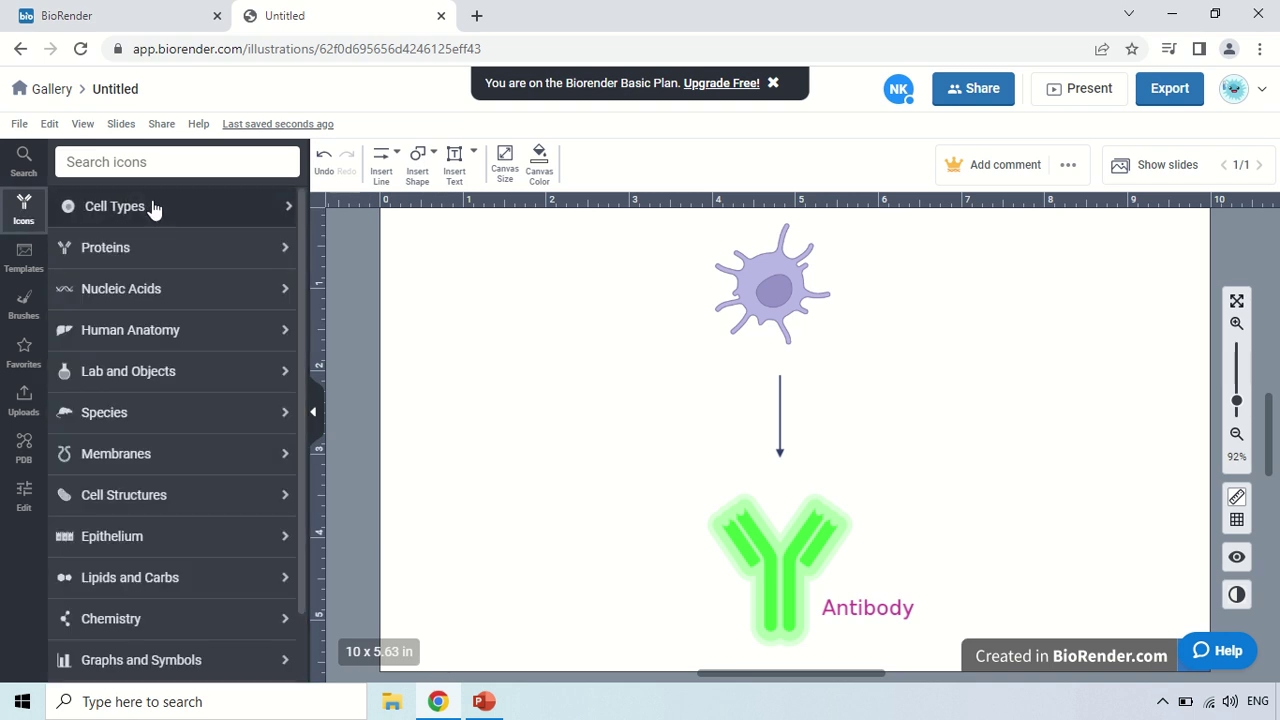
{"action": "left_click", "coordinate": [182, 341]}
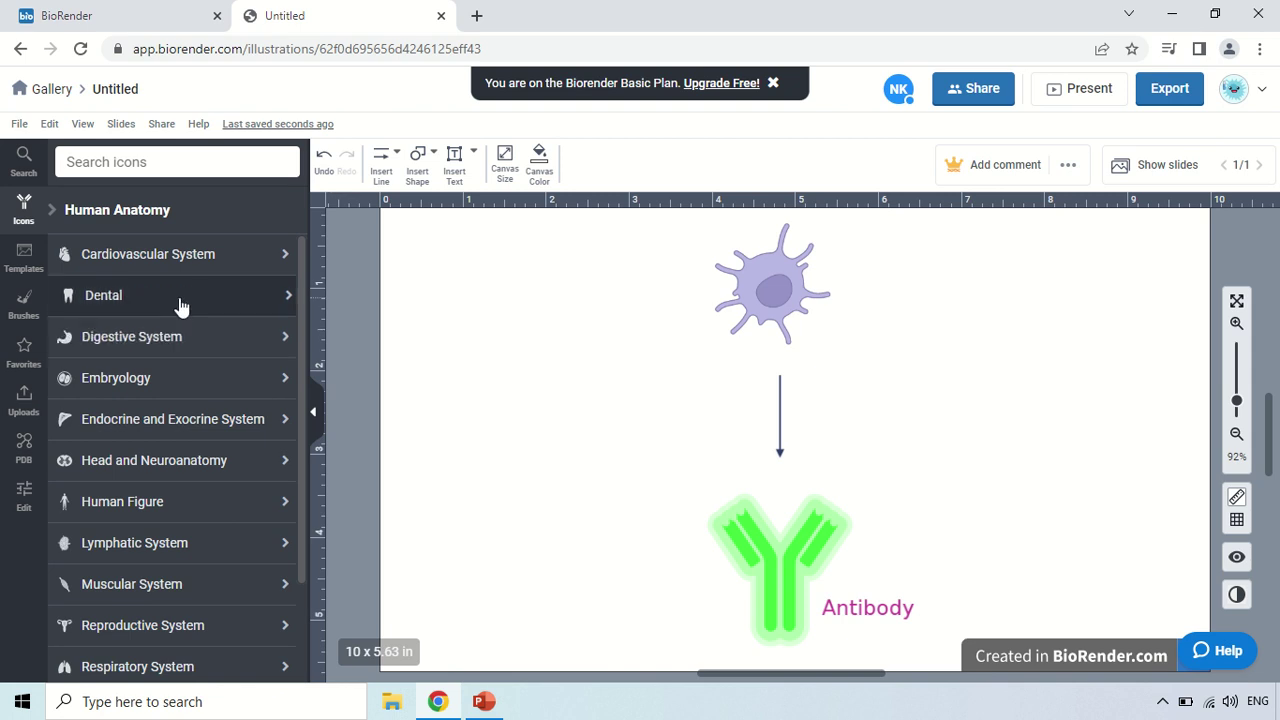
{"action": "left_click", "coordinate": [182, 341]}
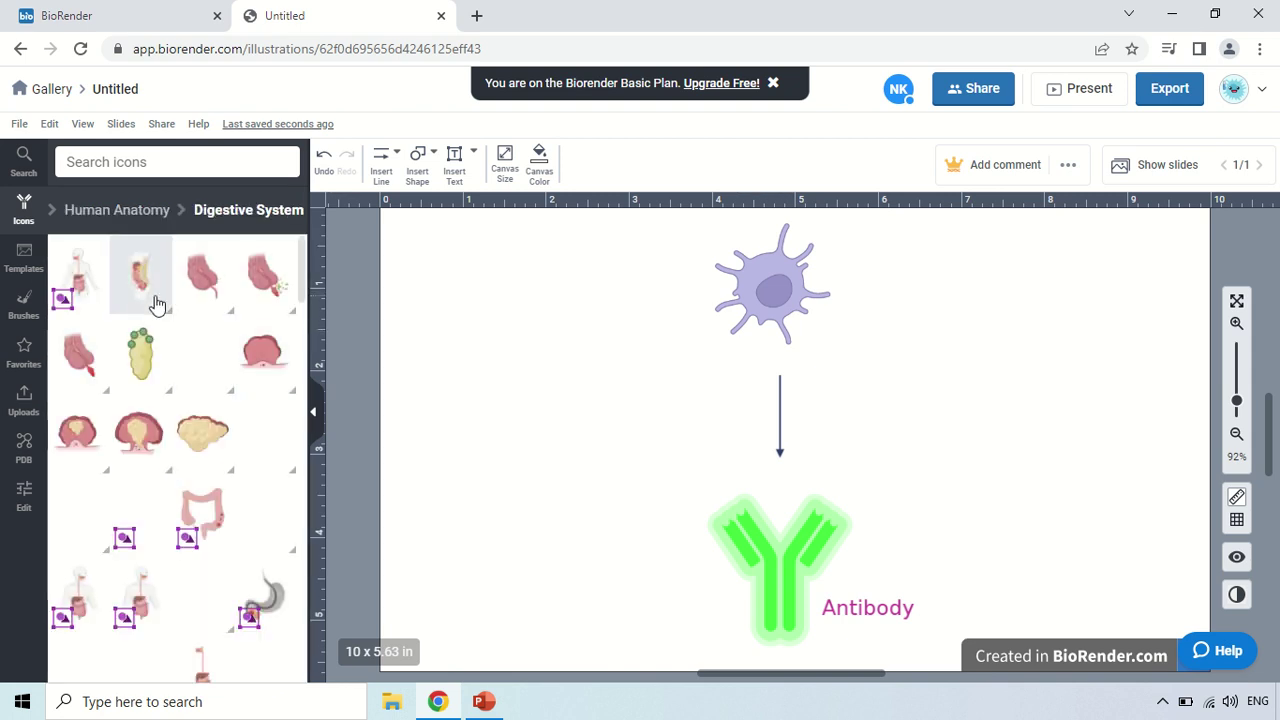
{"action": "scroll", "coordinate": [245, 360], "scroll_direction": "down", "scroll_amount": 3}
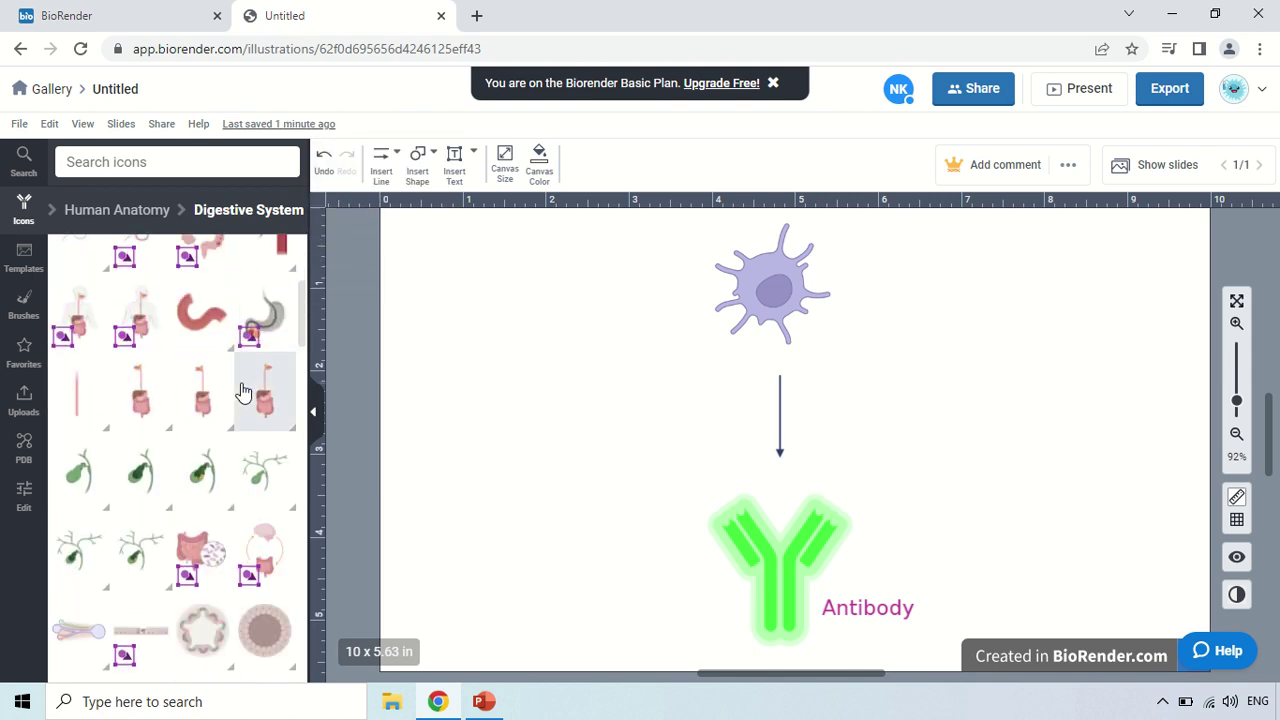
{"action": "mouse_move", "coordinate": [243, 392]}
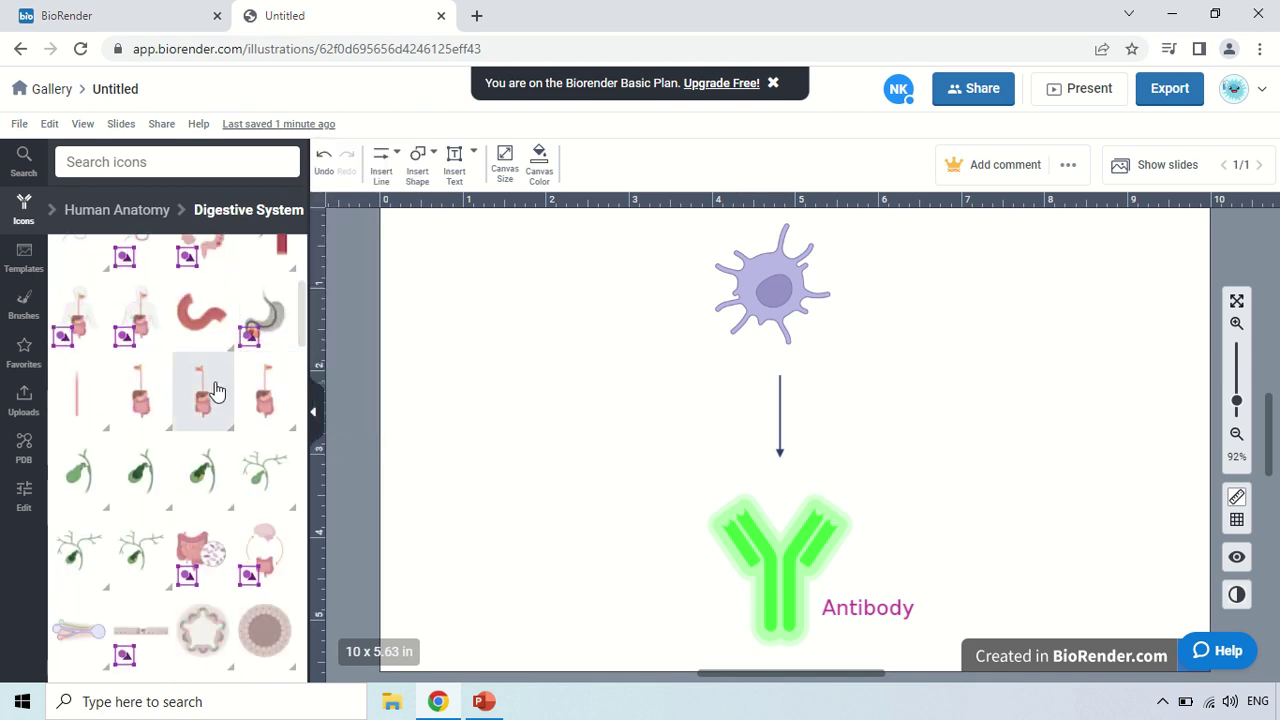
{"action": "mouse_move", "coordinate": [148, 387]}
{"action": "left_click", "coordinate": [26, 222]}
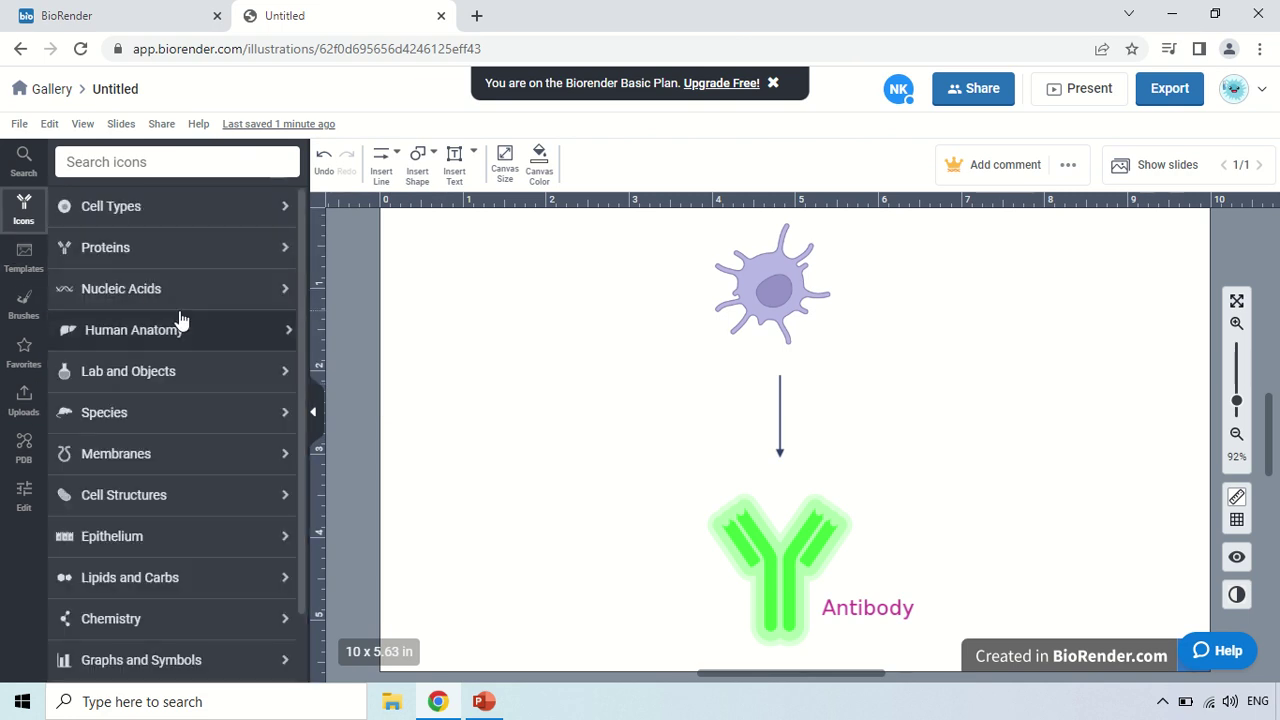
{"action": "scroll", "coordinate": [180, 320], "scroll_direction": "down", "scroll_amount": 1}
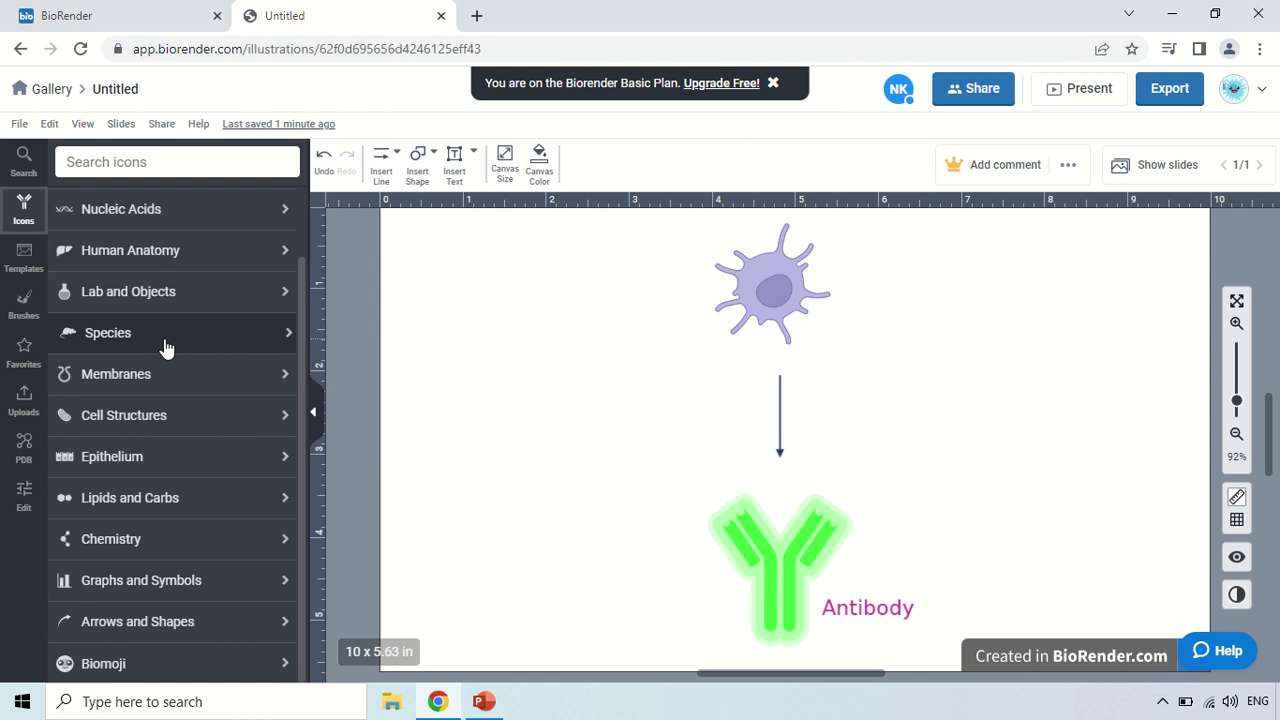
Step: Export the illustration as a PNG at 10 x 5.63 in and 72 DPI, without a transparent background or publication license
{"action": "scroll", "coordinate": [166, 347], "scroll_direction": "up", "scroll_amount": 2}
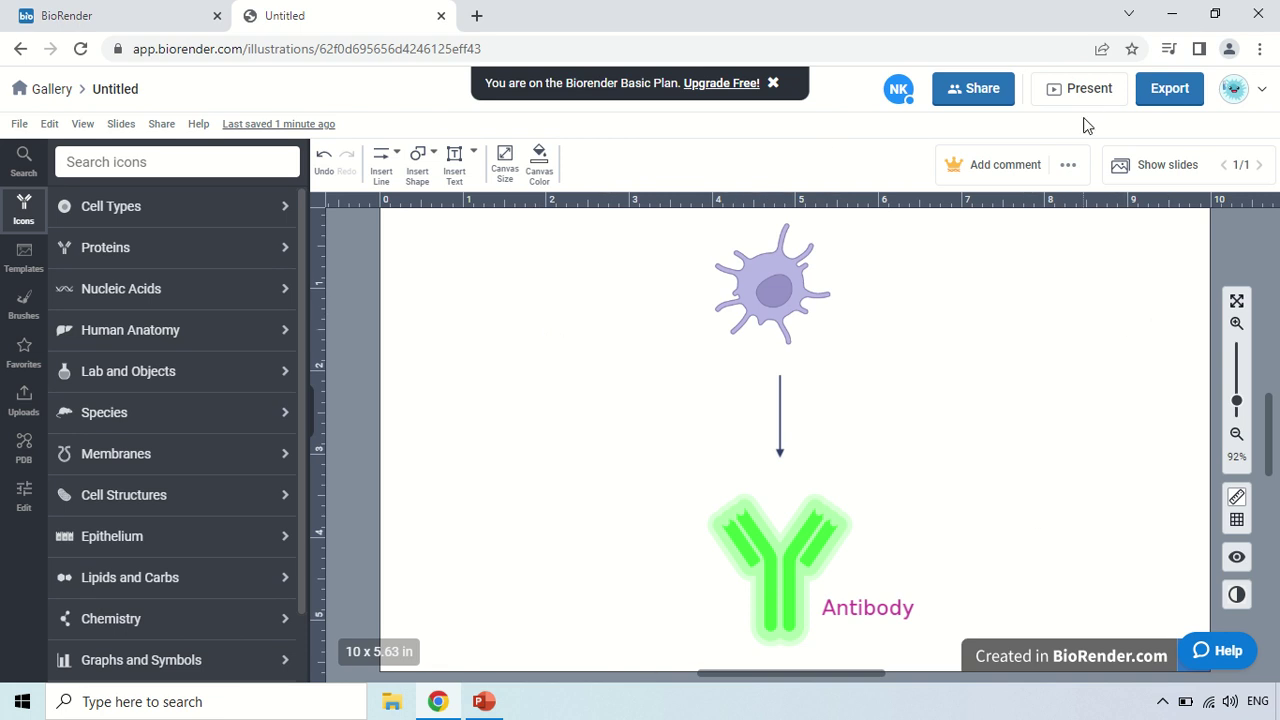
{"action": "left_click", "coordinate": [1169, 96]}
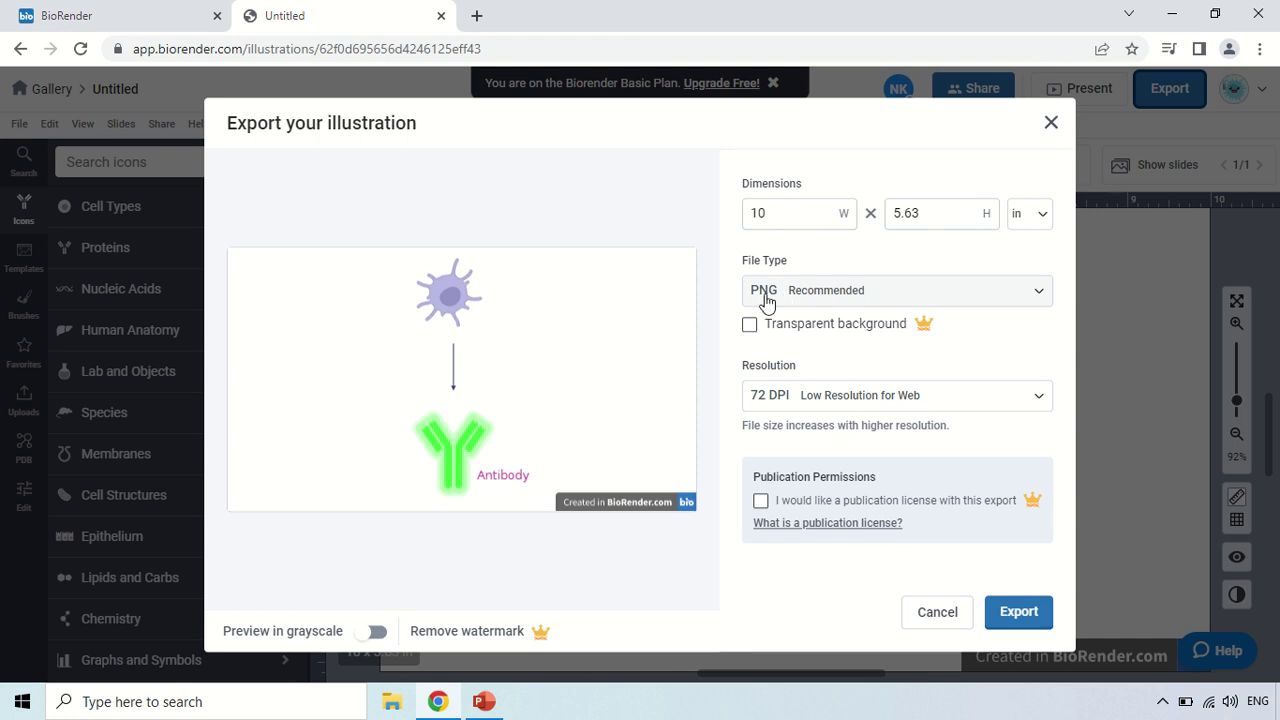
{"action": "left_click", "coordinate": [805, 296]}
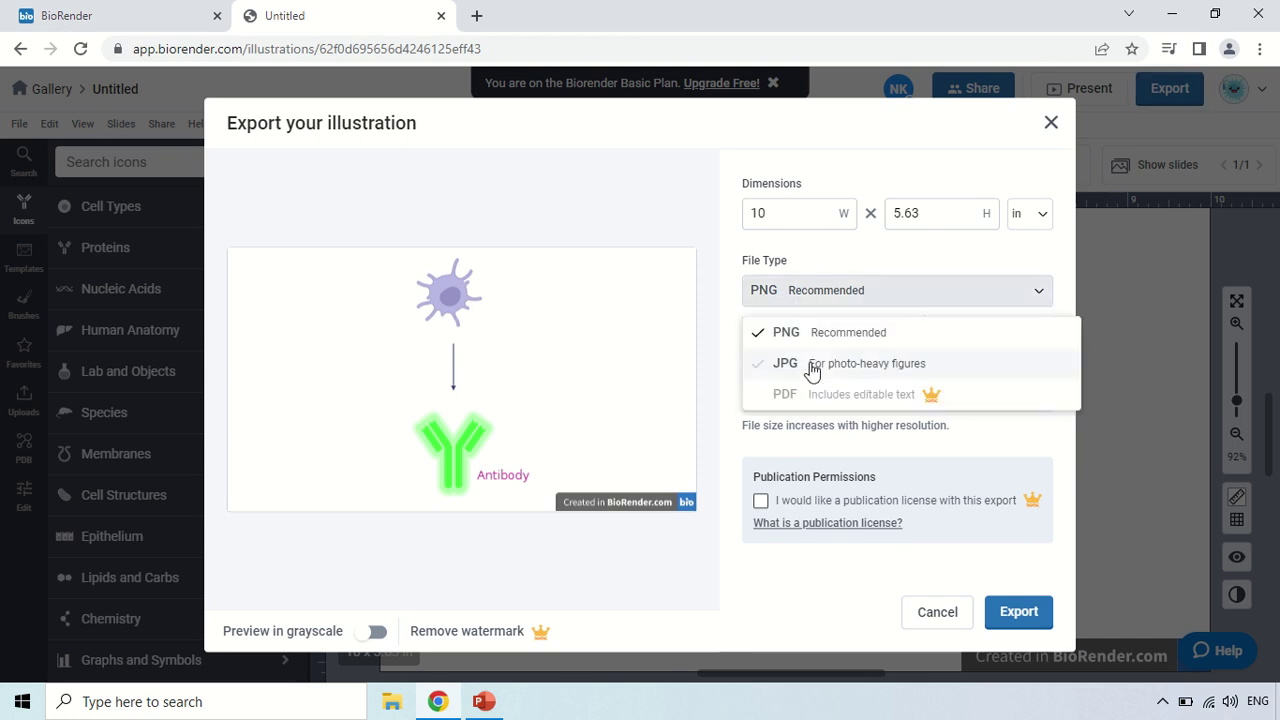
{"action": "left_click", "coordinate": [841, 335]}
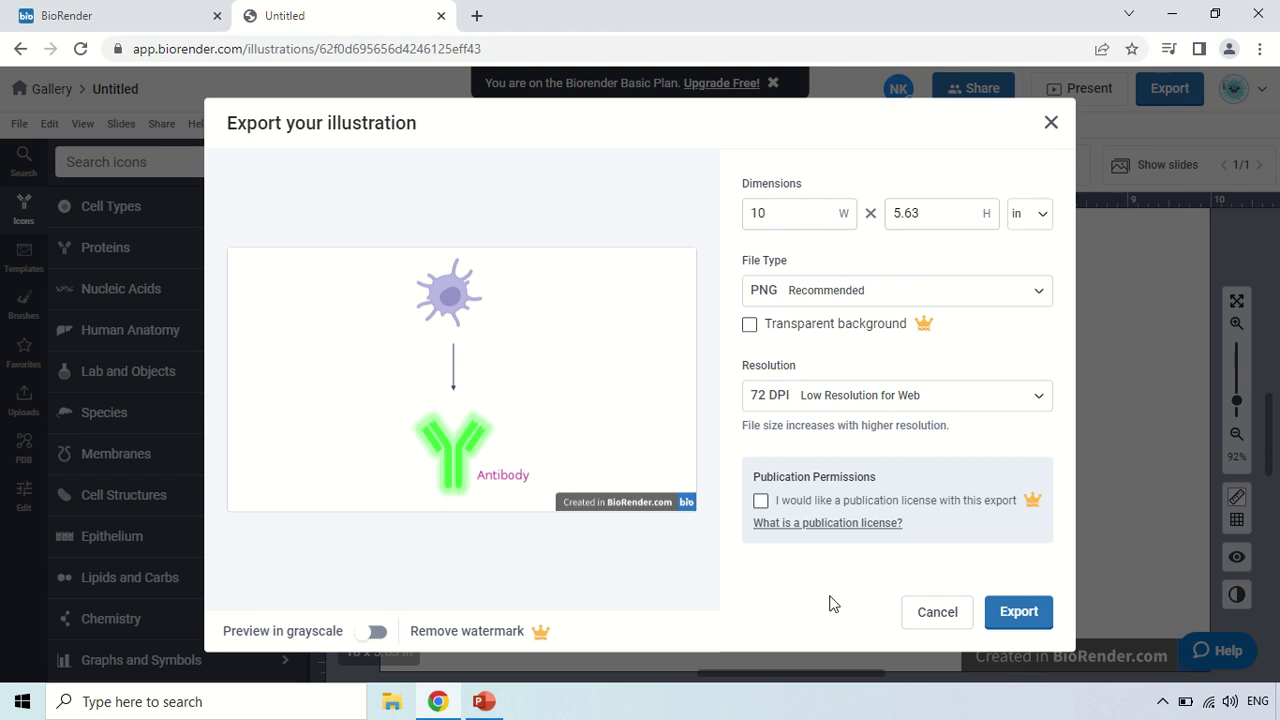
{"action": "left_click", "coordinate": [1019, 612]}
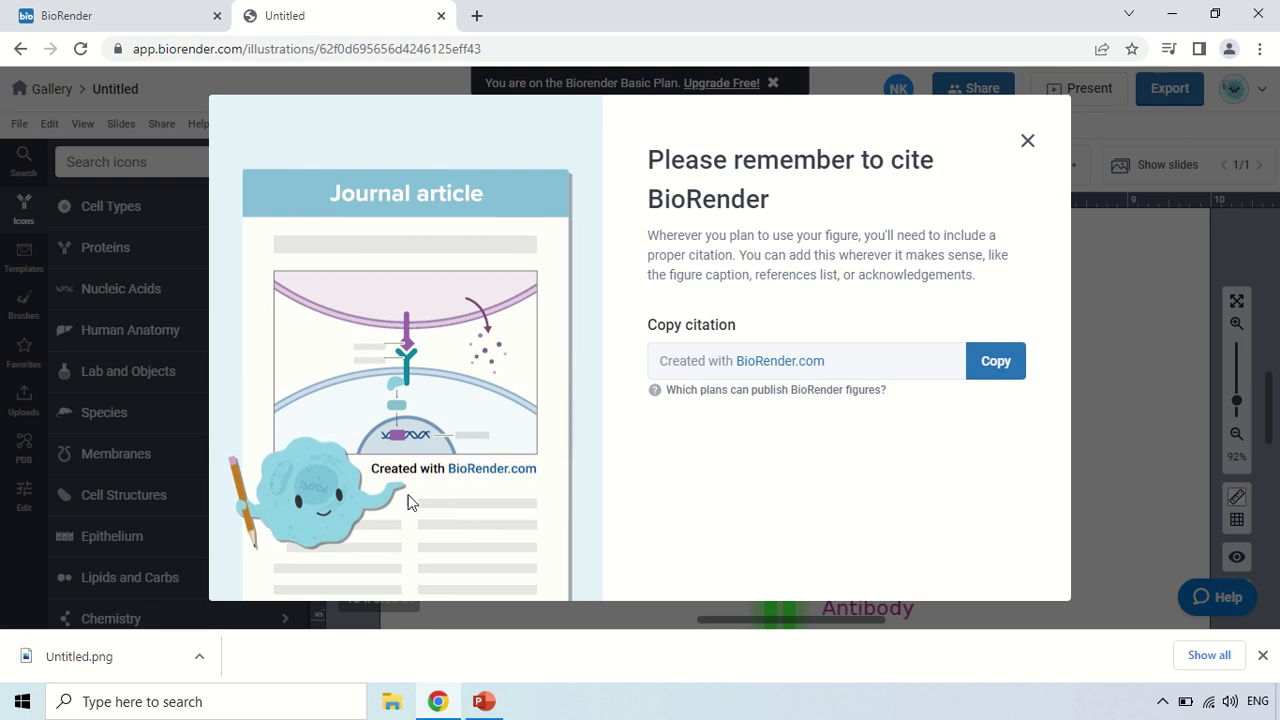
Step: Open the downloaded Untitled.png to check the exported illustration, and close the image viewer
{"action": "left_click", "coordinate": [94, 657]}
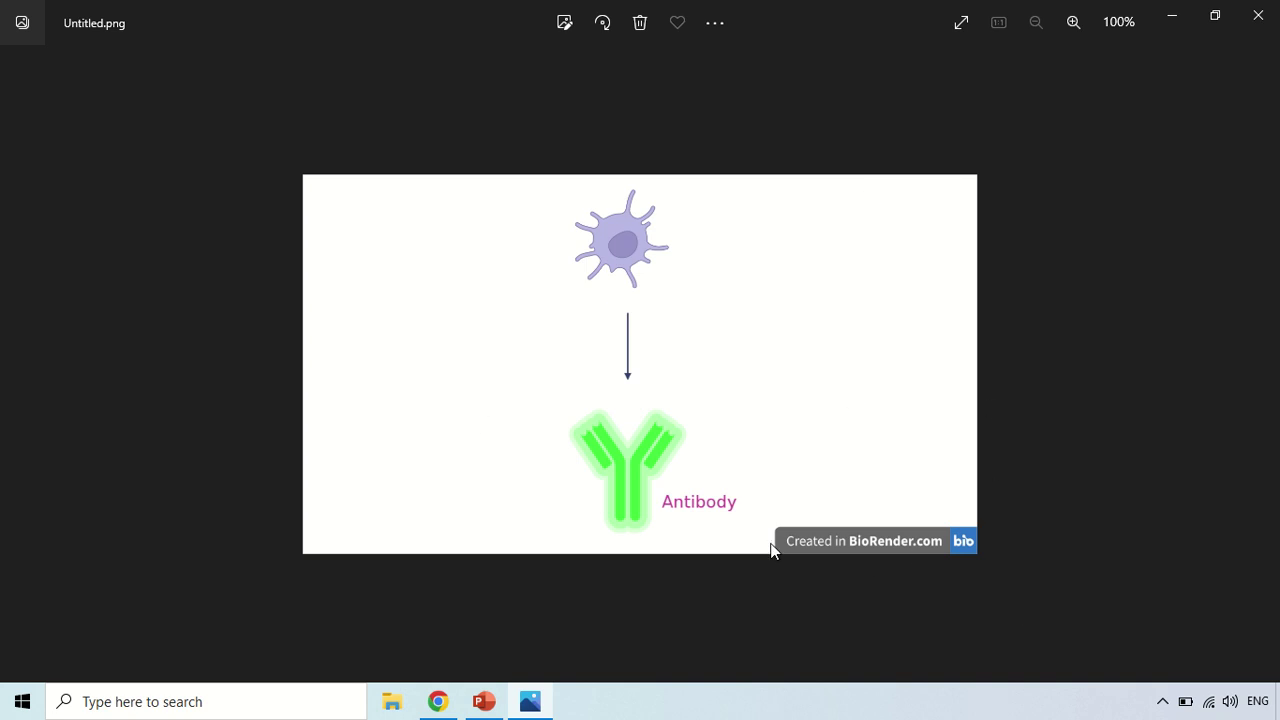
{"action": "left_click", "coordinate": [1258, 15]}
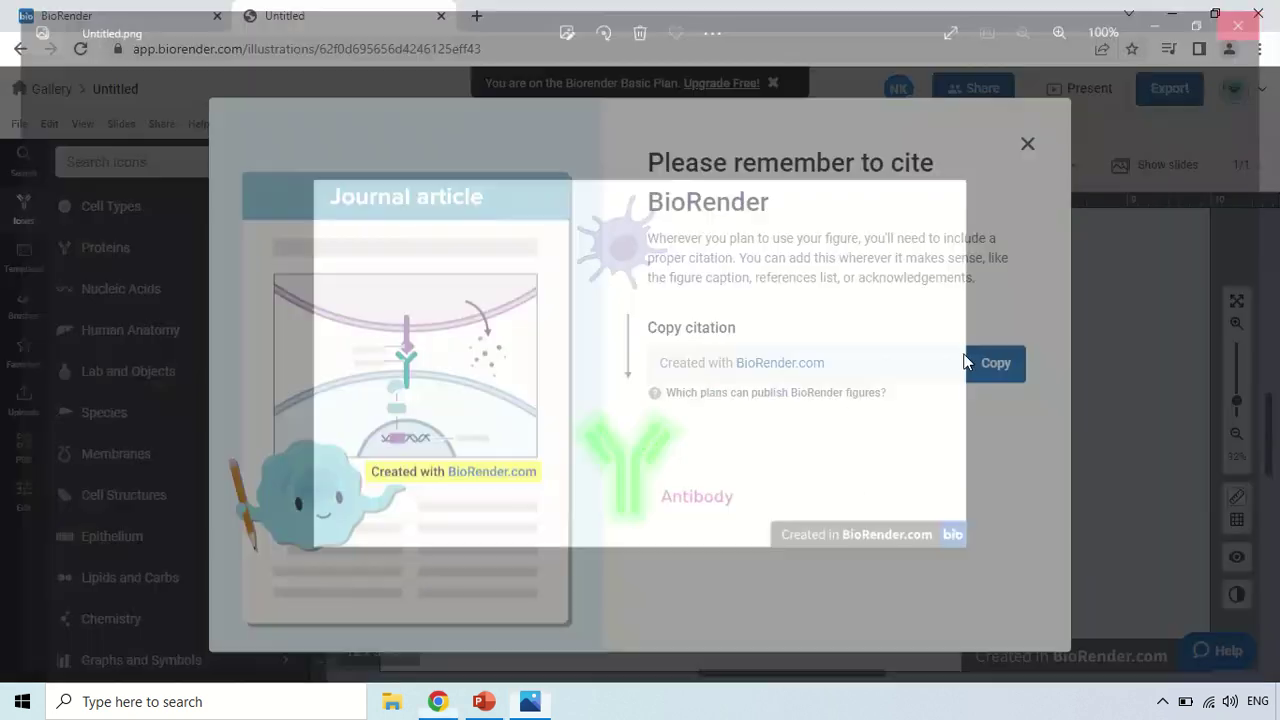
Step: Dismiss the citation reminder and postpone the experience rating survey to return to the illustration
{"action": "left_click", "coordinate": [1027, 146]}
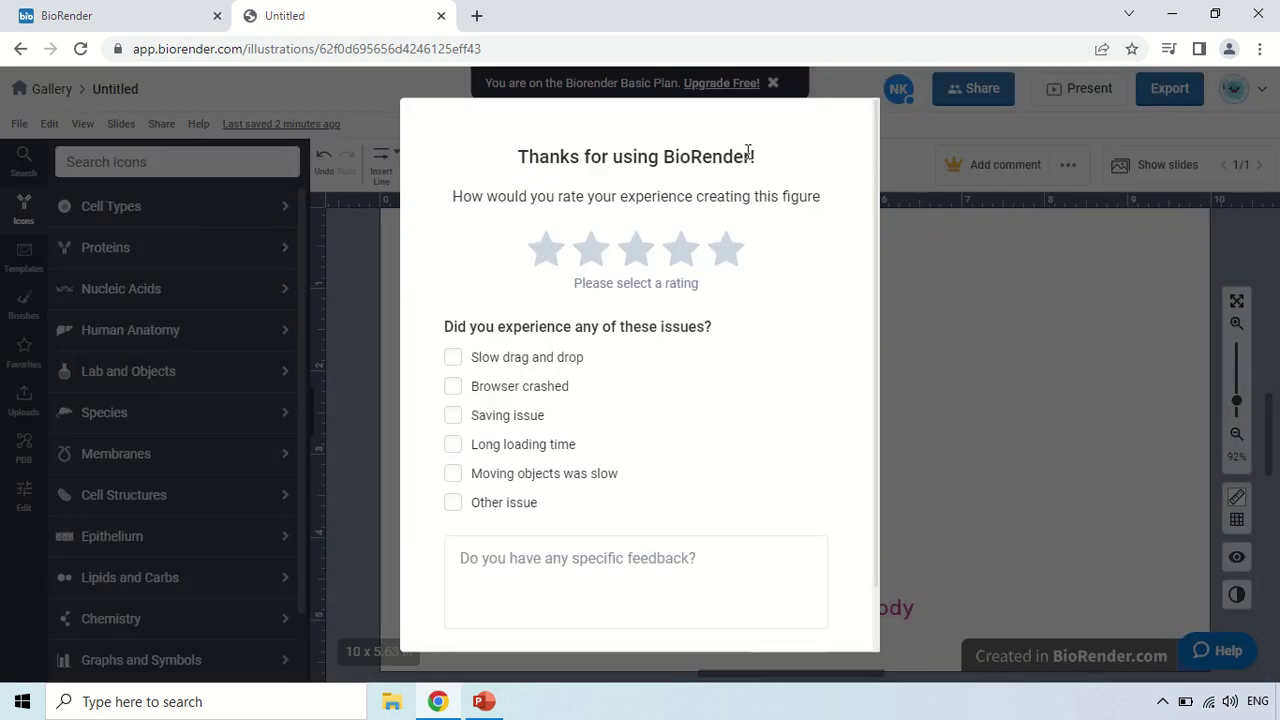
{"action": "scroll", "coordinate": [870, 405], "scroll_direction": "down", "scroll_amount": 2}
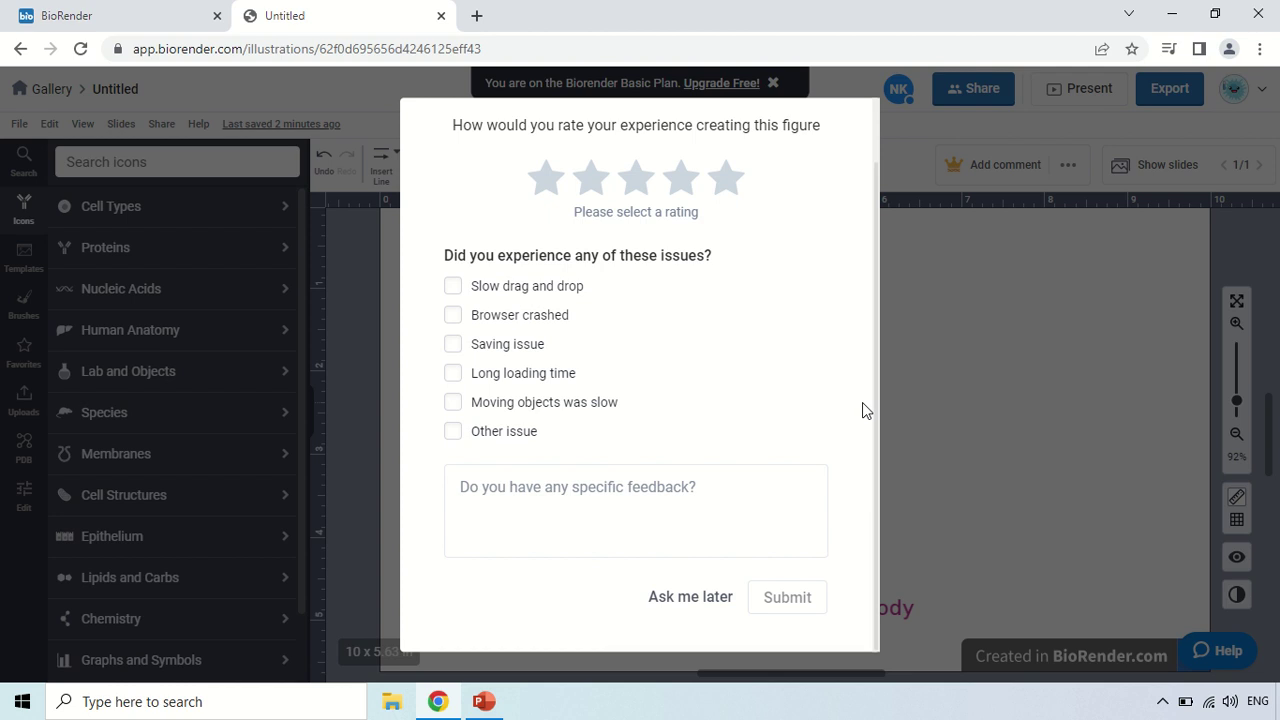
{"action": "left_click", "coordinate": [690, 597]}
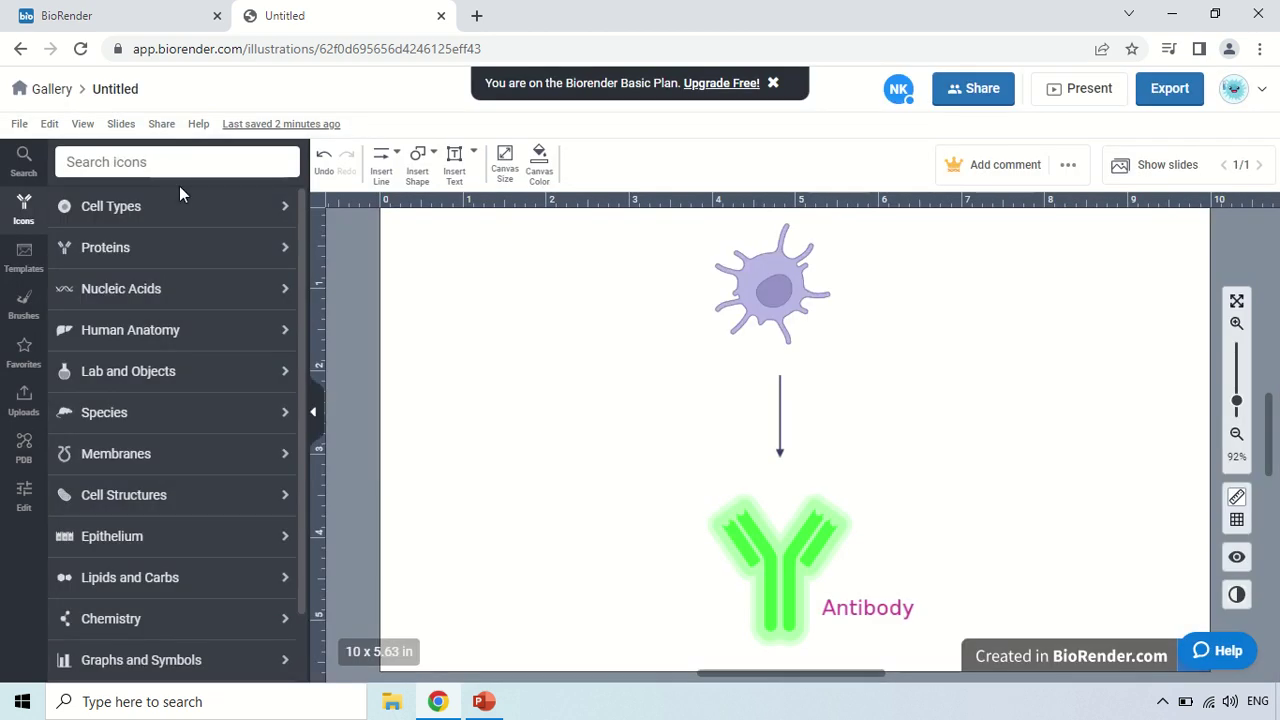